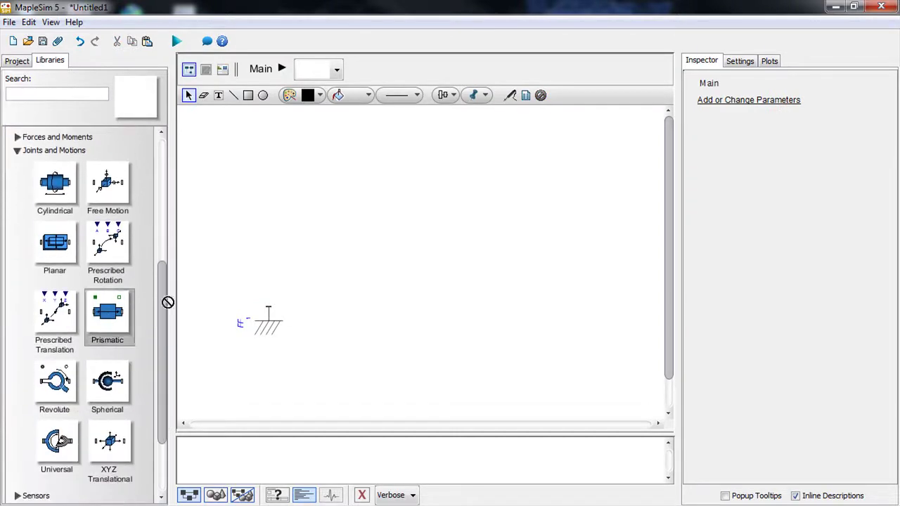
- Place three prismatic joints followed by three revolute joints in a row above the fixed frame
{"action": "left_click", "coordinate": [271, 258]}
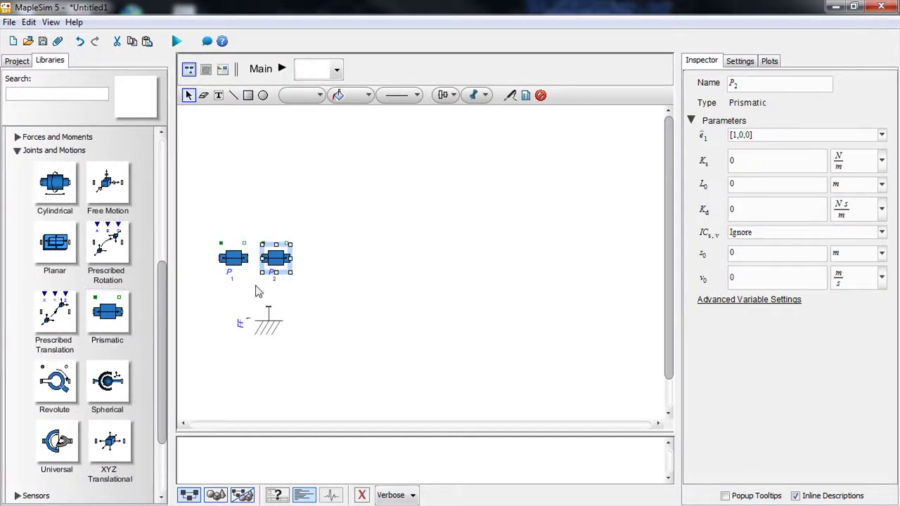
{"action": "left_click", "coordinate": [316, 260]}
{"action": "left_click", "coordinate": [63, 387]}
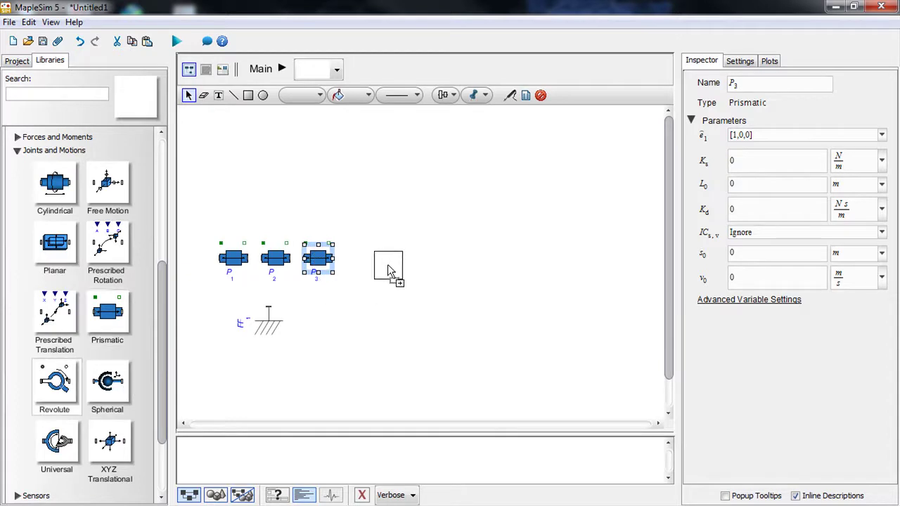
{"action": "left_click", "coordinate": [359, 258]}
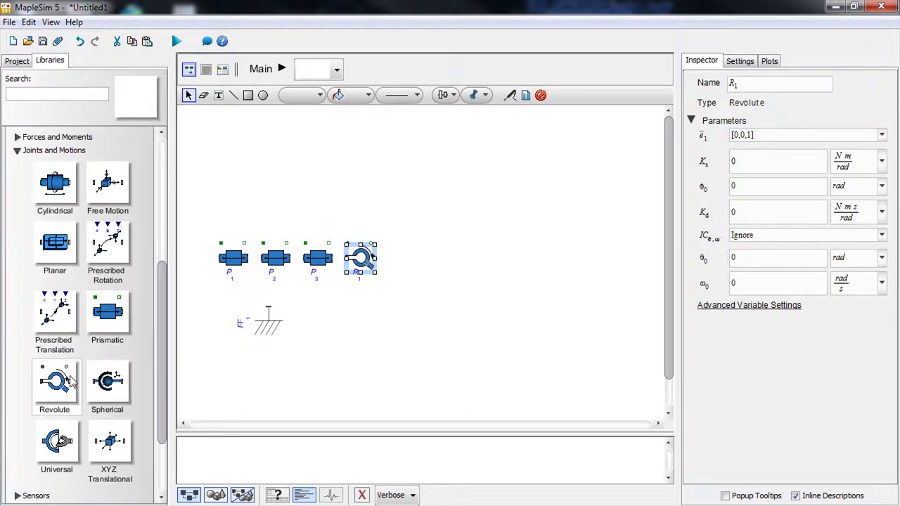
{"action": "left_click", "coordinate": [405, 260]}
{"action": "left_click", "coordinate": [444, 258]}
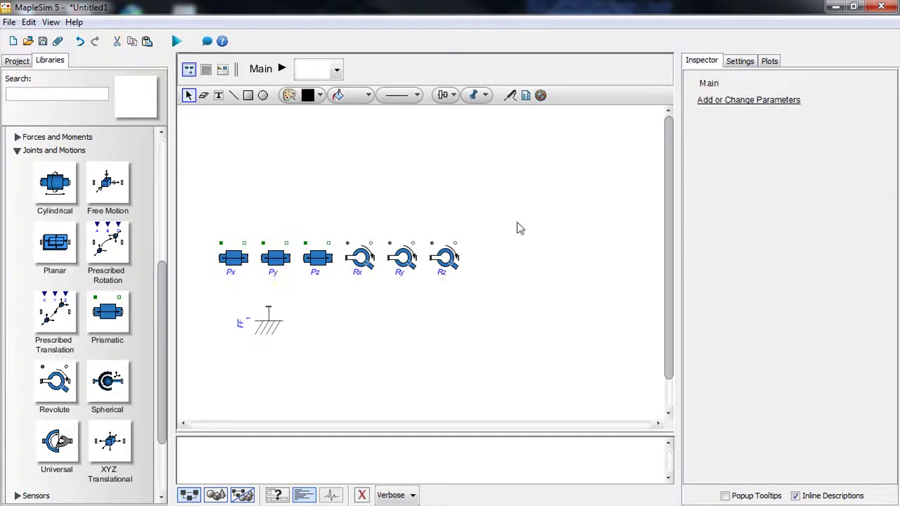
- Group the six joints Px, Py, Pz, Rx, Ry and Rz into a subsystem named base
{"action": "left_click_drag", "start_coordinate": [496, 292], "coordinate": [212, 224]}
{"action": "right_click", "coordinate": [232, 257]}
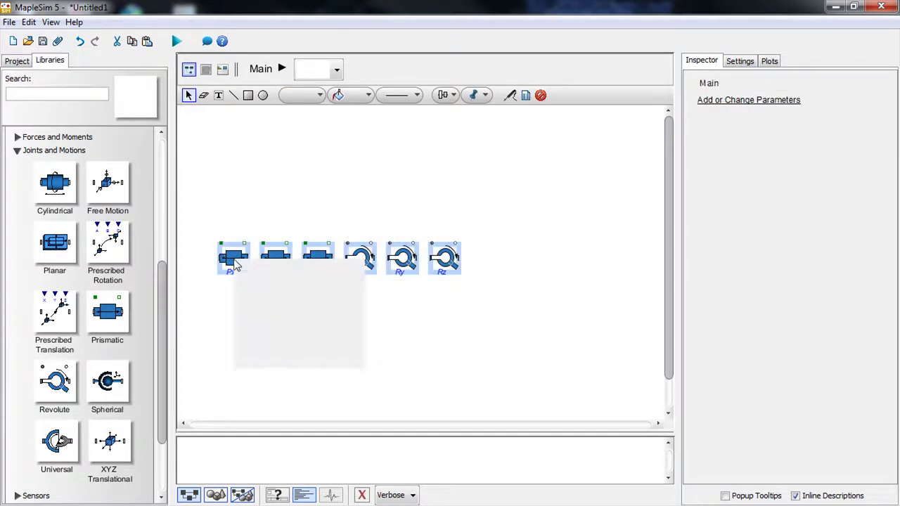
{"action": "left_click", "coordinate": [309, 364]}
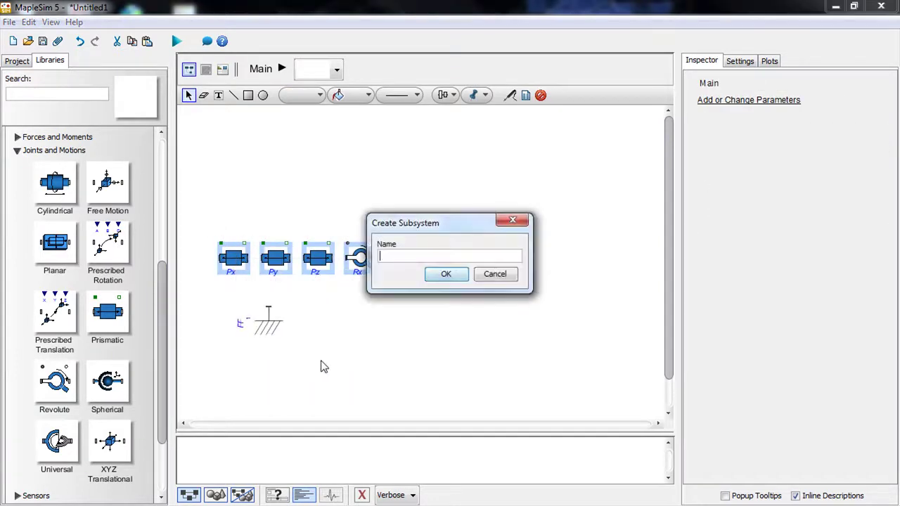
{"action": "left_click", "coordinate": [440, 274]}
- Position the base subsystem above the fixed frame and connect its F2 port to that frame
{"action": "mouse_move", "coordinate": [336, 275]}
{"action": "left_mouse_down"}
{"action": "mouse_move", "coordinate": [287, 258]}
{"action": "mouse_move", "coordinate": [208, 256]}
{"action": "mouse_move", "coordinate": [245, 302]}
{"action": "mouse_move", "coordinate": [267, 305]}
{"action": "left_mouse_up"}
{"action": "left_click_drag", "start_coordinate": [321, 347], "coordinate": [259, 286]}
{"action": "left_click", "coordinate": [215, 307]}
- Place two rigid body frames and a revolute joint in a row above the base subsystem
{"action": "left_click_drag", "start_coordinate": [162, 270], "coordinate": [165, 163]}
{"action": "left_click_drag", "start_coordinate": [109, 302], "coordinate": [332, 202]}
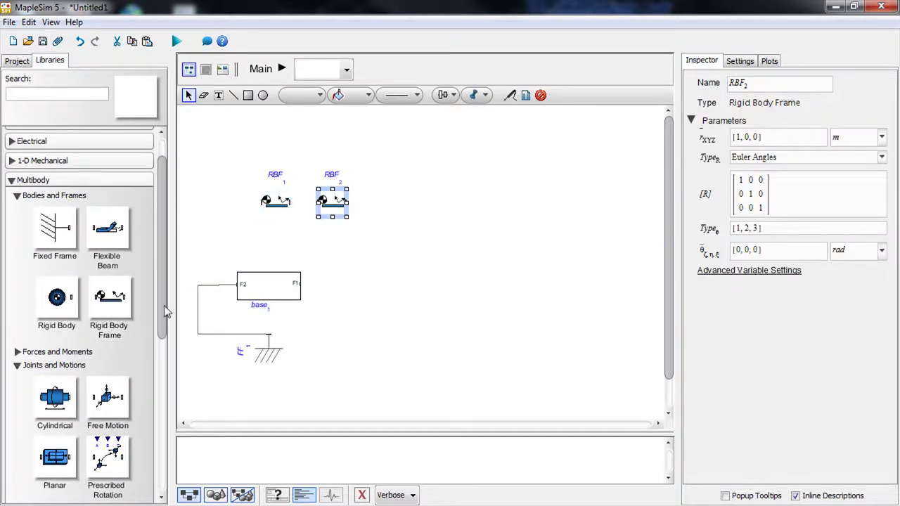
{"action": "scroll", "coordinate": [162, 327], "scroll_direction": "down", "scroll_amount": 5}
{"action": "left_click_drag", "start_coordinate": [55, 422], "coordinate": [382, 204]}
- Rename the new revolute joint Raz and set its rotation axis to [0,1,0]
{"action": "left_click_drag", "start_coordinate": [745, 88], "coordinate": [711, 97]}
{"action": "type", "text": "R"}
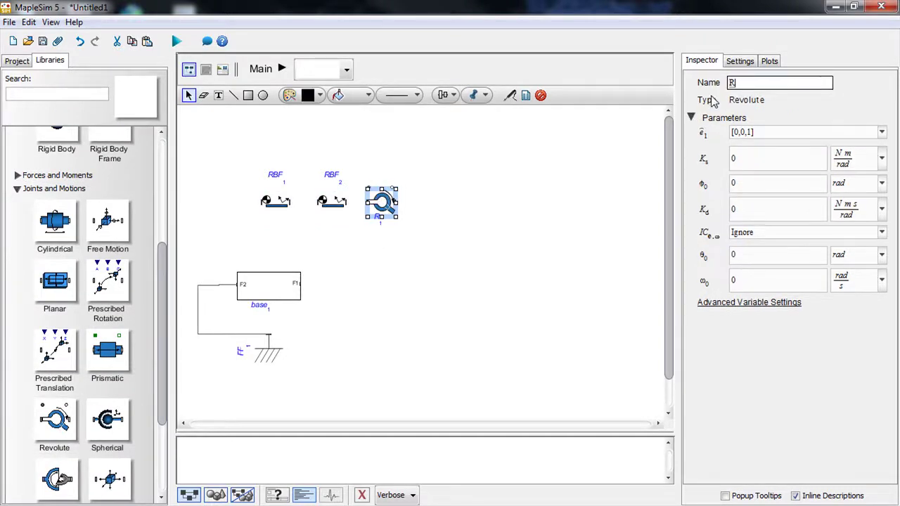
{"action": "type", "text": "az"}
{"action": "left_click", "coordinate": [745, 132]}
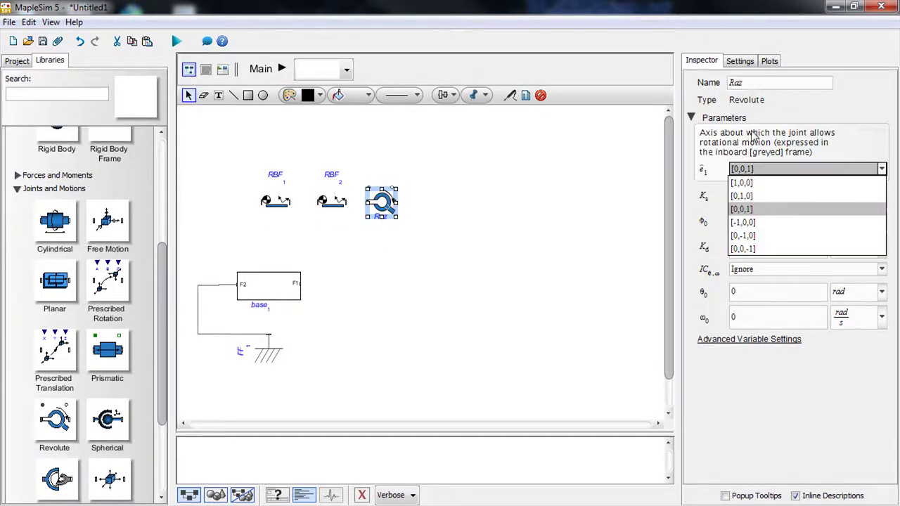
{"action": "left_click", "coordinate": [747, 196]}
{"action": "left_click", "coordinate": [404, 269]}
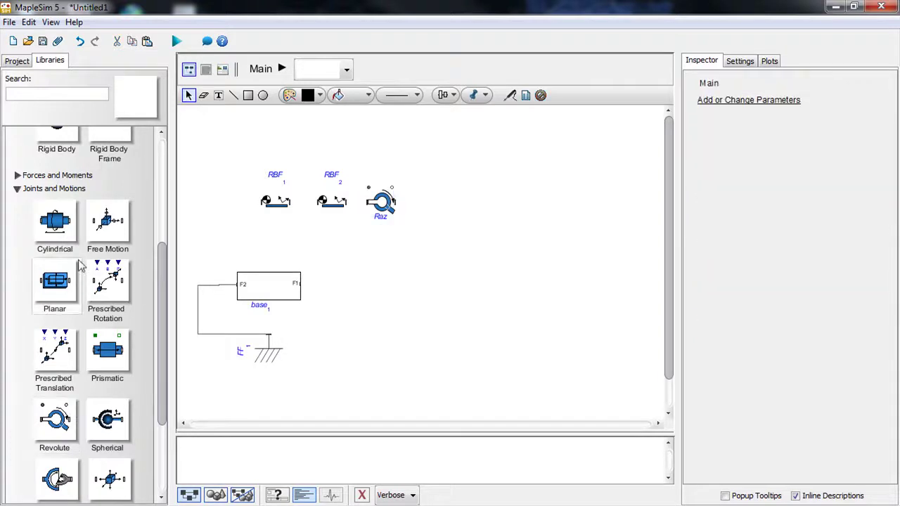
- Extend the row after Raz with a third rigid body frame and another revolute joint
{"action": "left_click_drag", "start_coordinate": [162, 261], "coordinate": [156, 202]}
{"action": "left_click_drag", "start_coordinate": [109, 262], "coordinate": [431, 211]}
{"action": "left_click_drag", "start_coordinate": [161, 342], "coordinate": [159, 439]}
{"action": "left_click_drag", "start_coordinate": [55, 365], "coordinate": [485, 206]}
- Rename the last revolute joint Rel and set its rotation axis to [1,0,0]
{"action": "left_click", "coordinate": [774, 84]}
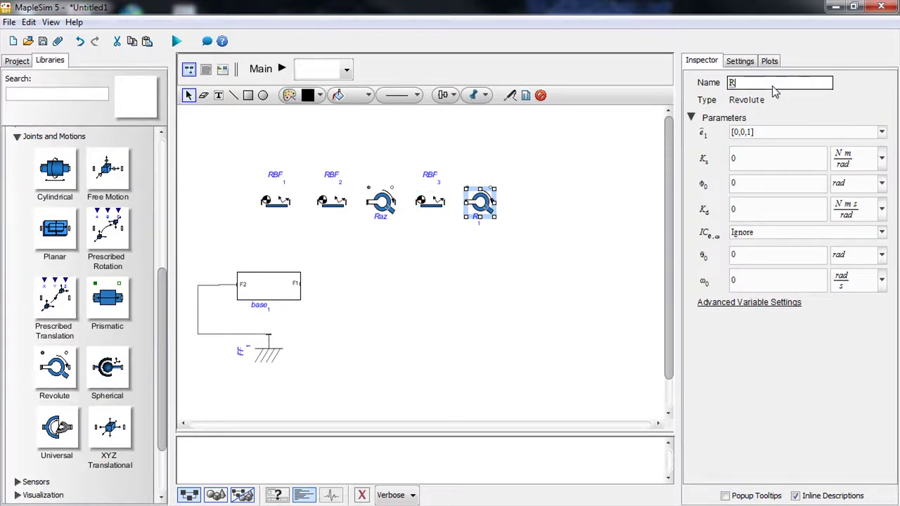
{"action": "left_click", "coordinate": [771, 133]}
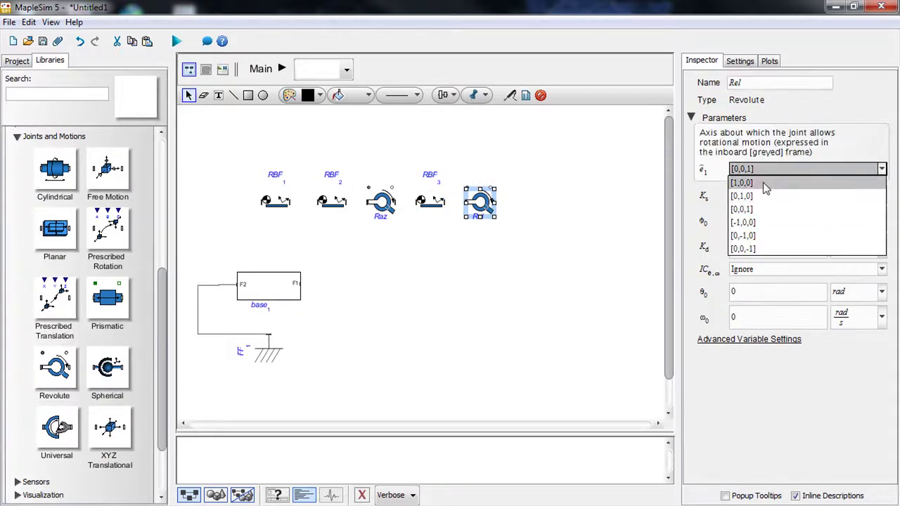
{"action": "left_click", "coordinate": [767, 184]}
{"action": "left_click", "coordinate": [355, 253]}
- Connect the base subsystem's F1 port to the first rigid body frame and link the components of the row in series through Rel
{"action": "left_click_drag", "start_coordinate": [262, 204], "coordinate": [294, 290]}
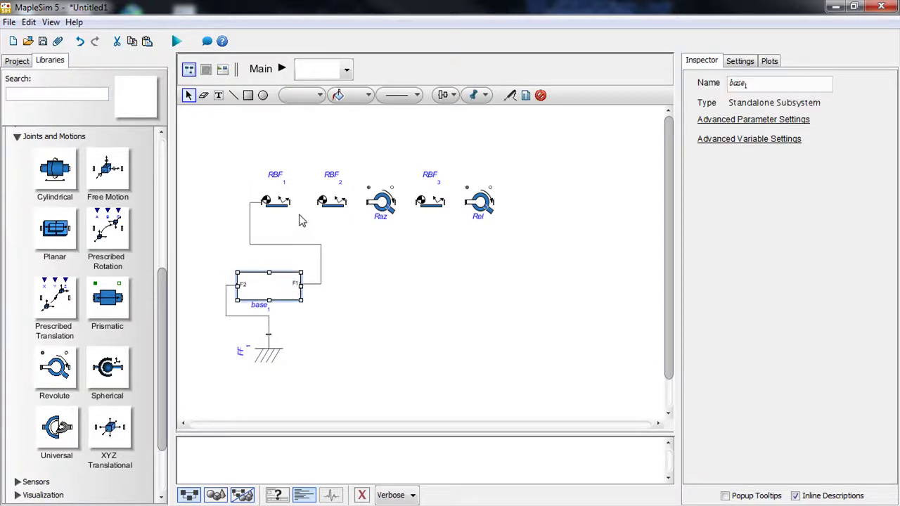
{"action": "left_click_drag", "start_coordinate": [289, 202], "coordinate": [464, 202]}
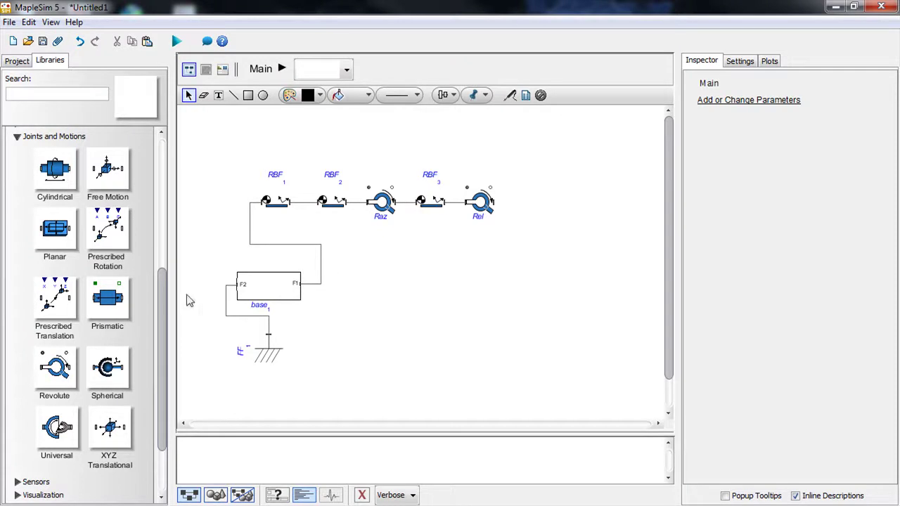
- Add a rigid body past the end of the row, rotate it with its port facing down, and connect it to Rel
{"action": "left_click_drag", "start_coordinate": [163, 338], "coordinate": [178, 267]}
{"action": "left_click_drag", "start_coordinate": [56, 214], "coordinate": [522, 174]}
{"action": "key", "text": "ctrl+r"}
{"action": "left_click", "coordinate": [528, 216]}
{"action": "left_click", "coordinate": [522, 189]}
{"action": "left_click", "coordinate": [494, 202]}
- Add a second fixed frame well below the rigid body and connect a vertical spherical joint above it
{"action": "scroll", "coordinate": [164, 323], "scroll_direction": "up", "scroll_amount": 3}
{"action": "left_click_drag", "start_coordinate": [55, 242], "coordinate": [525, 350]}
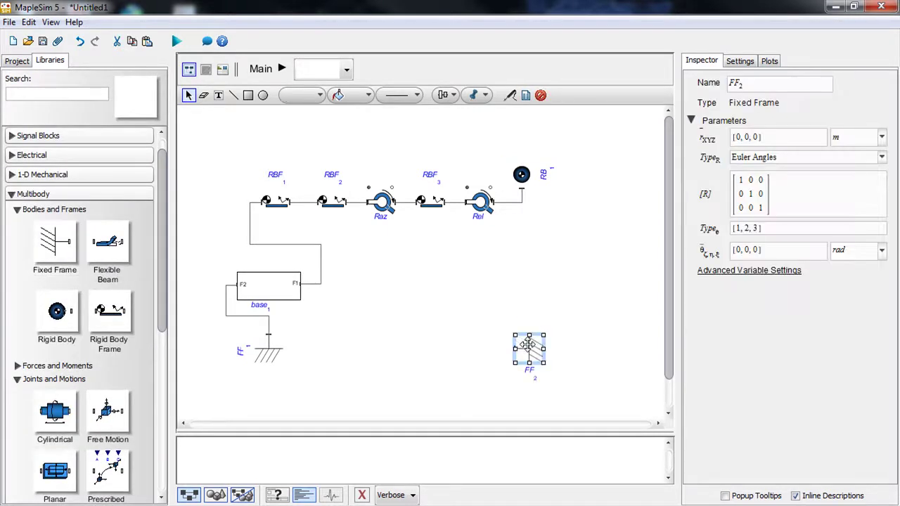
{"action": "left_click", "coordinate": [591, 371]}
{"action": "scroll", "coordinate": [164, 317], "scroll_direction": "down", "scroll_amount": 6}
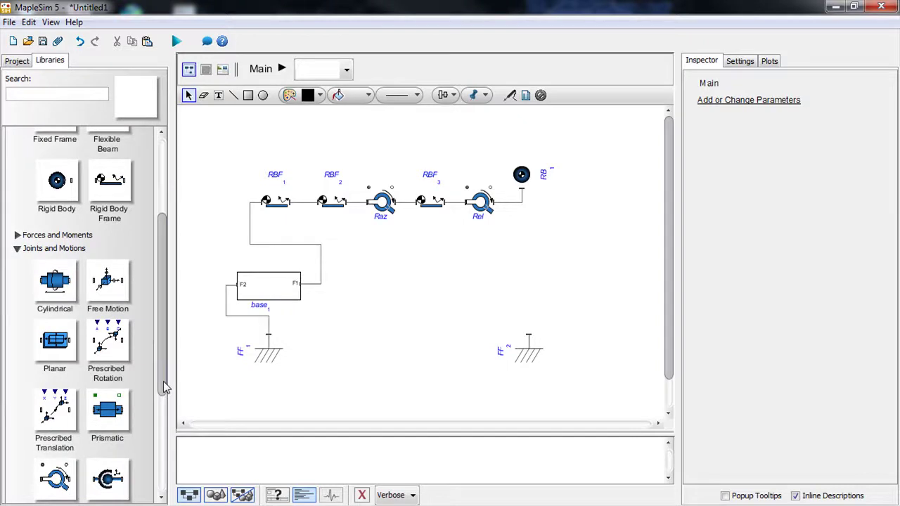
{"action": "mouse_move", "coordinate": [107, 406]}
{"action": "left_mouse_down"}
{"action": "mouse_move", "coordinate": [528, 302]}
{"action": "mouse_move", "coordinate": [532, 310]}
{"action": "left_mouse_up"}
{"action": "left_click", "coordinate": [562, 332]}
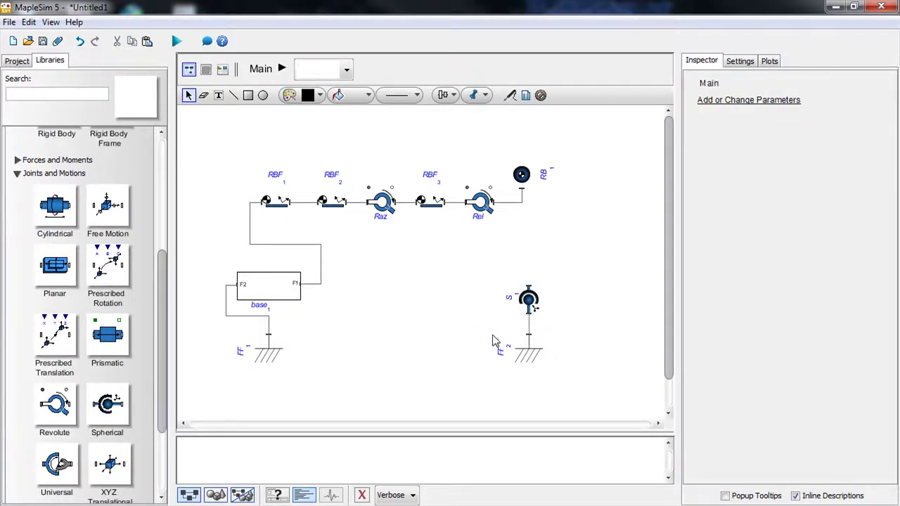
- Place a prismatic joint above the spherical joint, set its translation axis to [0,0,1] and rotate it vertical
{"action": "left_click_drag", "start_coordinate": [108, 338], "coordinate": [528, 245]}
{"action": "left_click", "coordinate": [758, 138]}
{"action": "left_click", "coordinate": [752, 211]}
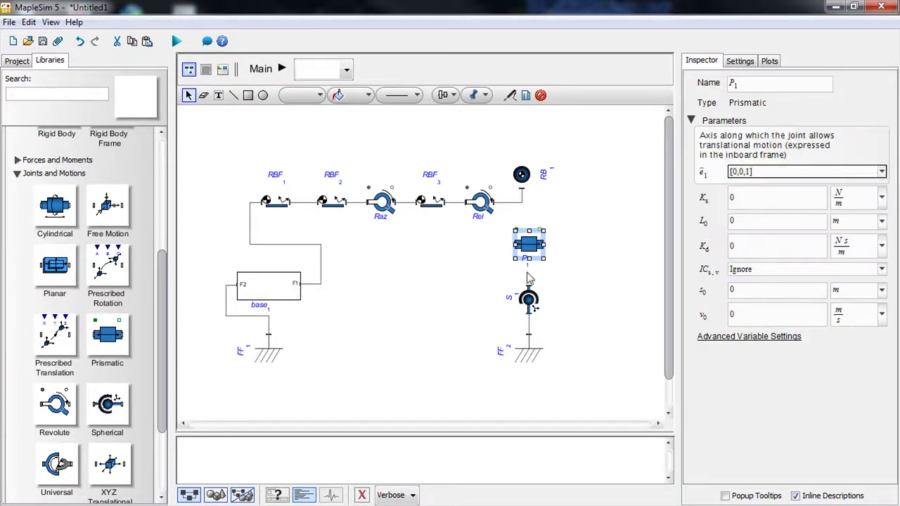
{"action": "key", "text": "ctrl+r"}
- Connect the vertical prismatic joint to the spherical joint below and to the rigid body above
{"action": "left_click", "coordinate": [546, 273]}
{"action": "left_click", "coordinate": [529, 285]}
{"action": "left_click", "coordinate": [529, 258]}
{"action": "left_click_drag", "start_coordinate": [529, 226], "coordinate": [526, 189]}
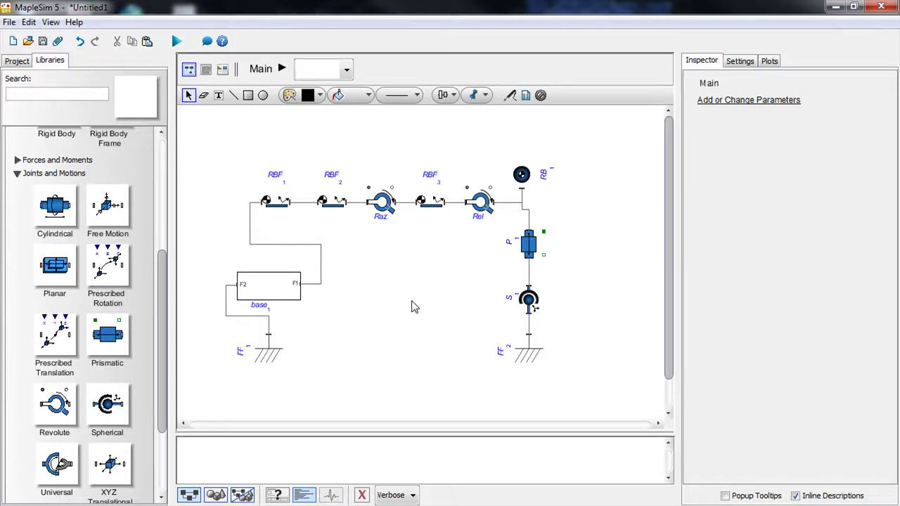
- Set the XYZ offset of the fixed frame below the spherical joint to [Tx, Ty, Tz], with Tx and Ty 0 and Tz 20
{"action": "left_click", "coordinate": [528, 348]}
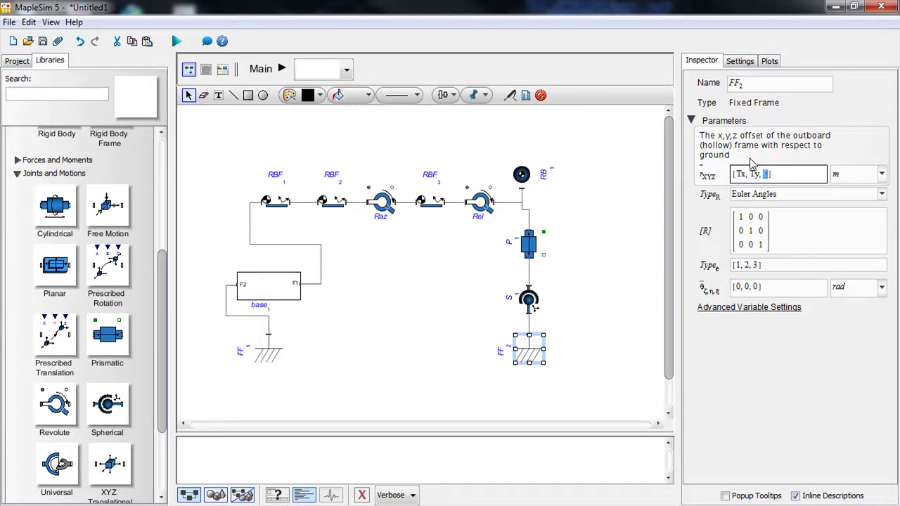
{"action": "left_click", "coordinate": [406, 316]}
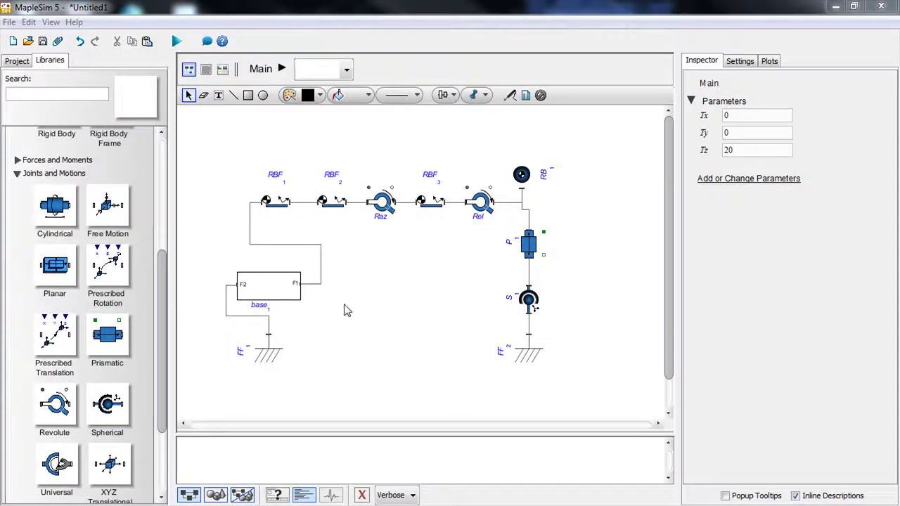
- Open the base subsystem and review the initial-condition settings of Px, Py, Pz, Rx, Ry and Rz
{"action": "double_click", "coordinate": [266, 288]}
{"action": "left_click", "coordinate": [297, 306]}
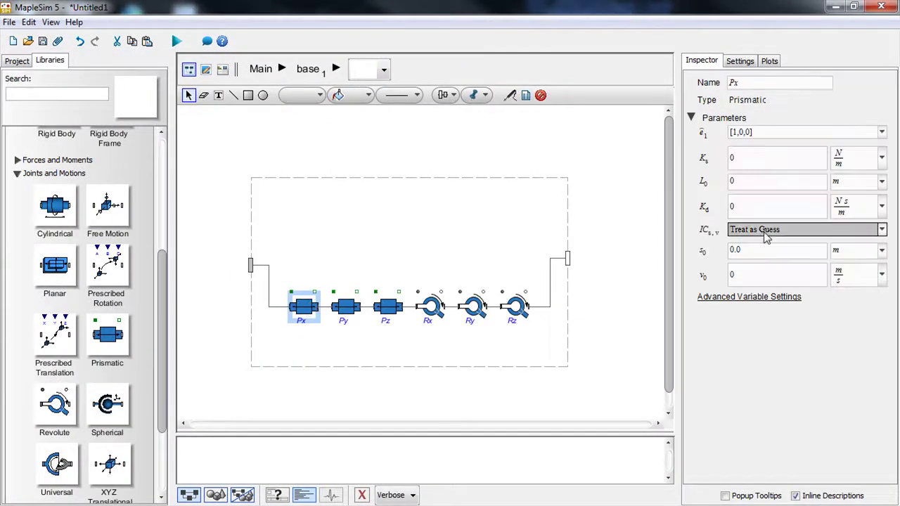
{"action": "left_click", "coordinate": [346, 308]}
{"action": "left_click", "coordinate": [389, 307]}
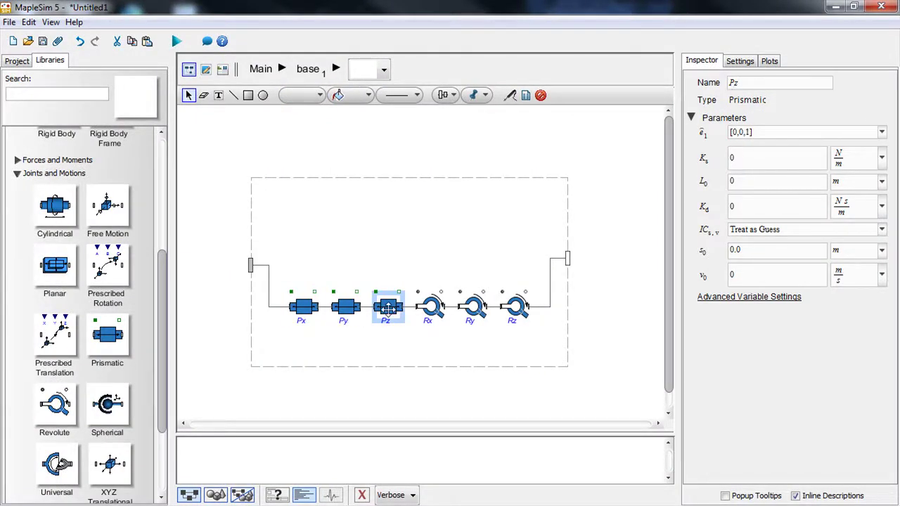
{"action": "left_click", "coordinate": [432, 307]}
{"action": "left_click", "coordinate": [470, 311]}
{"action": "left_click", "coordinate": [517, 308]}
- Return to the main model and review the initial-condition settings of Raz, Rel, the prismatic joint and the spherical joint
{"action": "left_click", "coordinate": [264, 68]}
{"action": "left_click", "coordinate": [382, 206]}
{"action": "left_click", "coordinate": [481, 201]}
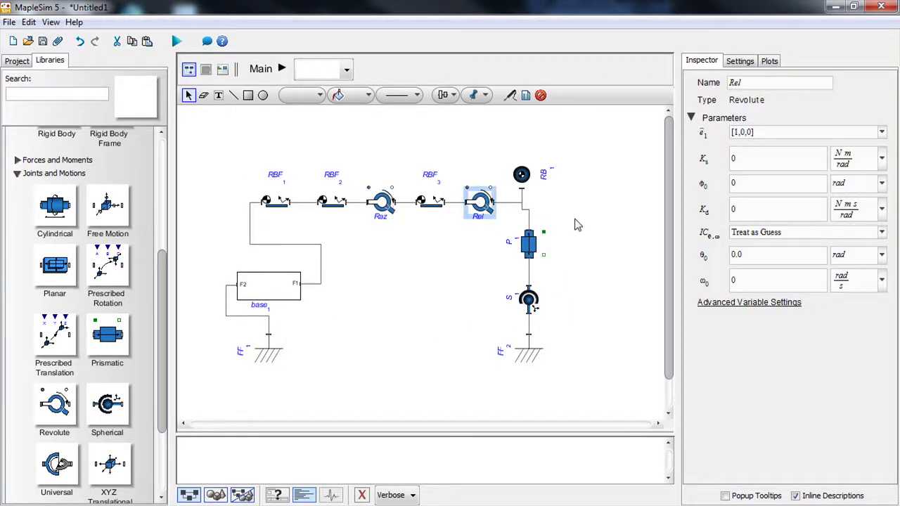
{"action": "left_click", "coordinate": [529, 243]}
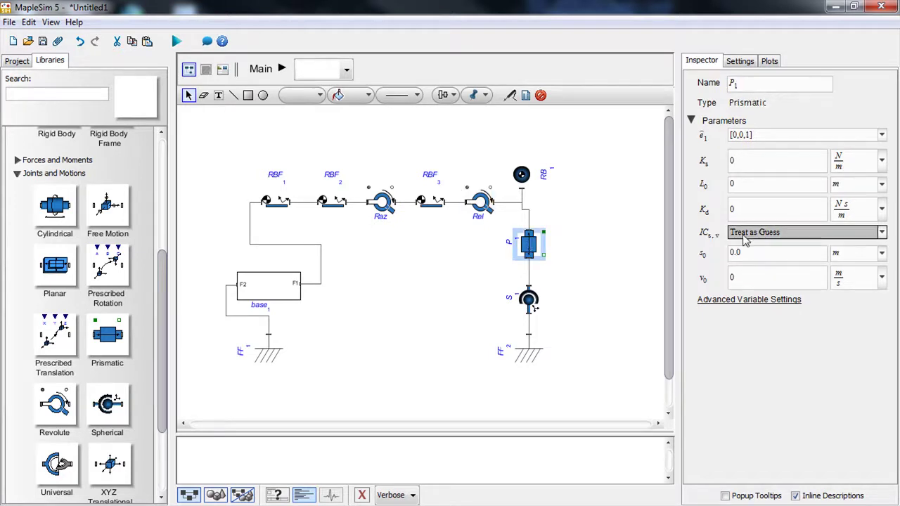
{"action": "left_click", "coordinate": [809, 232]}
{"action": "left_click", "coordinate": [746, 292]}
{"action": "left_click", "coordinate": [533, 304]}
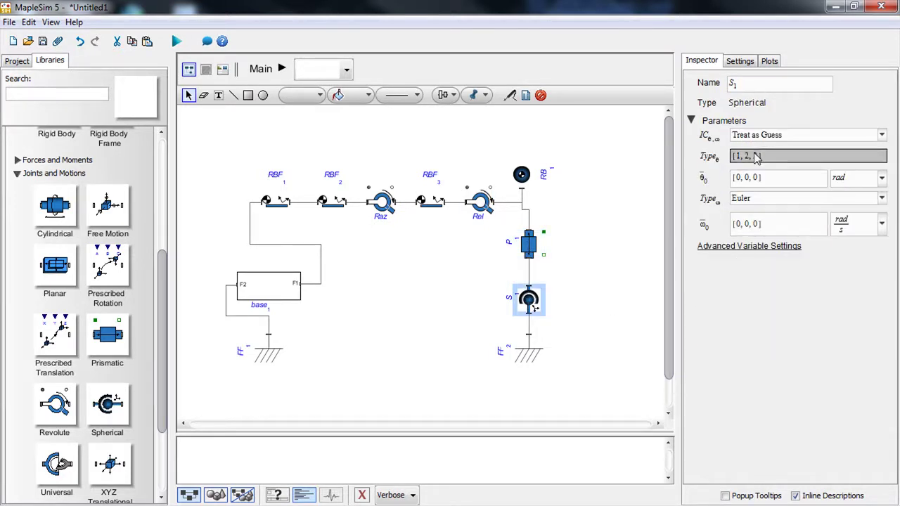
{"action": "left_click", "coordinate": [809, 181]}
{"action": "left_click", "coordinate": [746, 194]}
{"action": "left_click", "coordinate": [425, 316]}
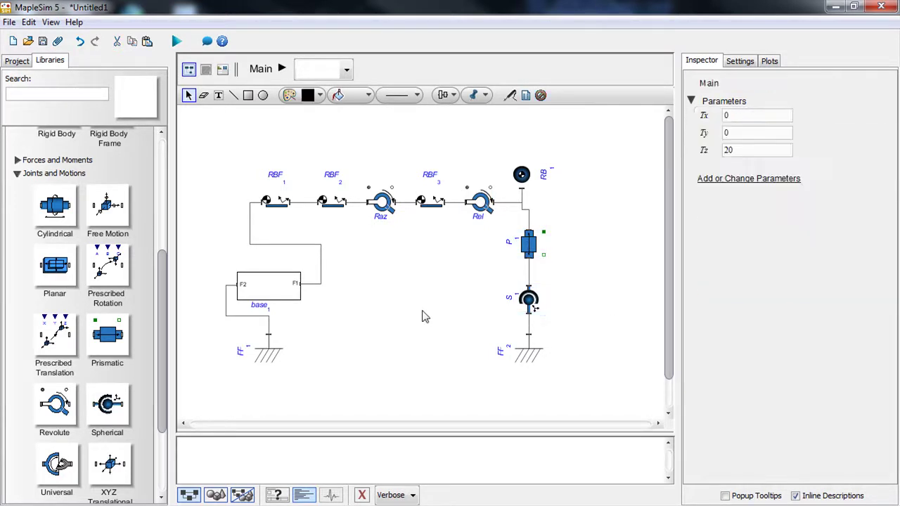
- Create a Multibody Analysis attachment for the model and open its worksheet in Maple
{"action": "left_click", "coordinate": [57, 41]}
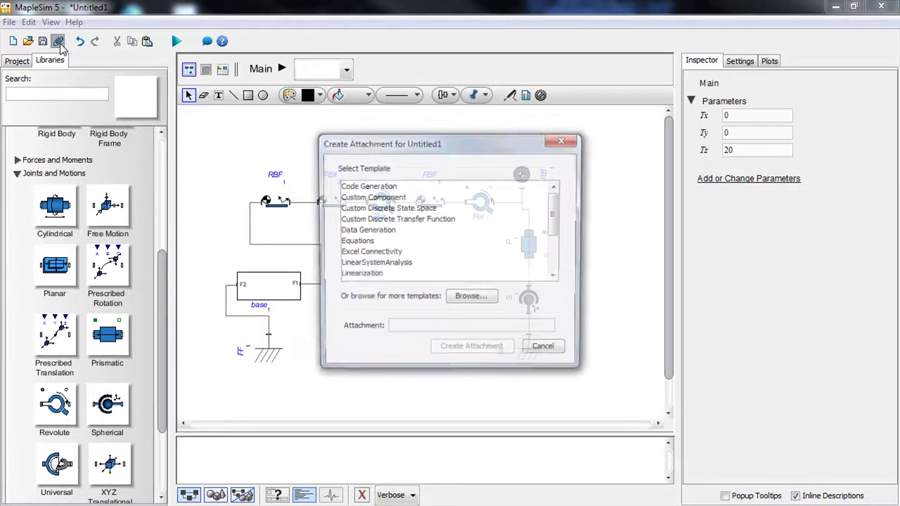
{"action": "left_click_drag", "start_coordinate": [554, 222], "coordinate": [558, 246]}
{"action": "left_click", "coordinate": [385, 242]}
{"action": "left_click", "coordinate": [476, 351]}
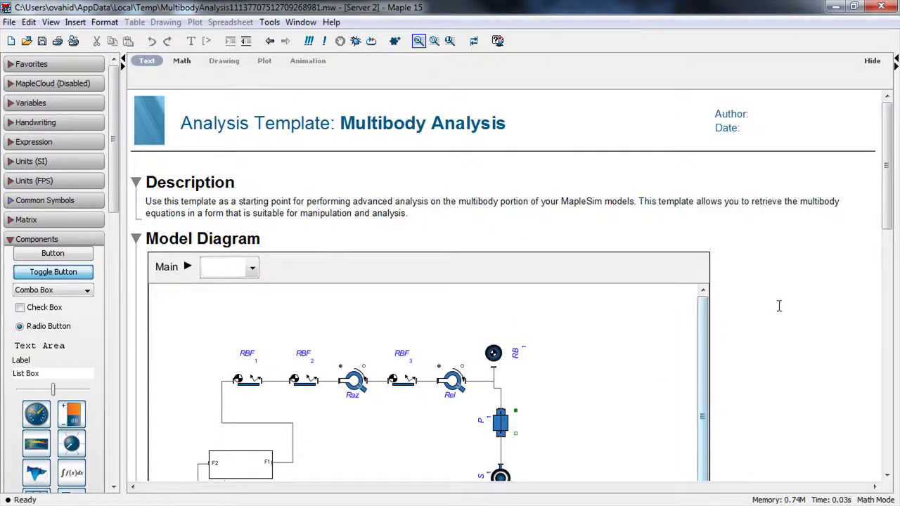
- Execute the worksheet commands from GetMultibodyInput to BuildEQs to formulate the multibody equations
{"action": "left_click_drag", "start_coordinate": [888, 201], "coordinate": [896, 378]}
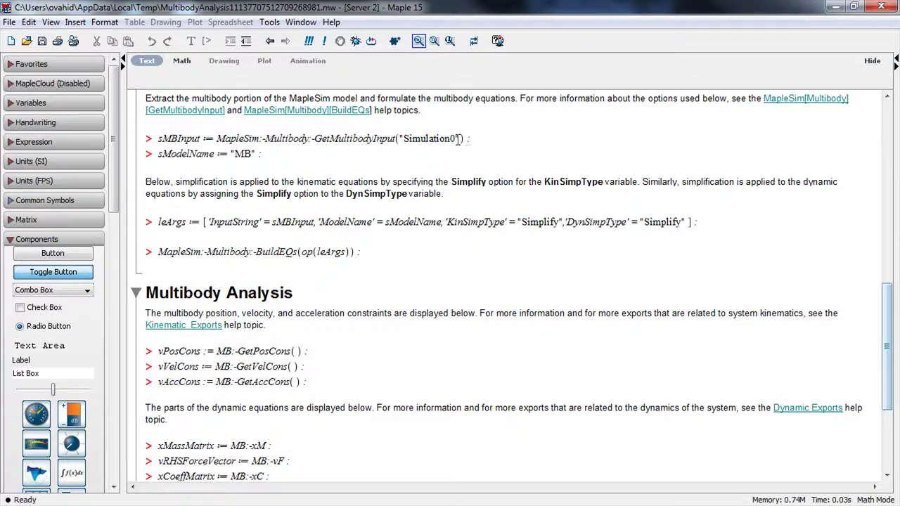
{"action": "left_click", "coordinate": [487, 139]}
{"action": "key", "text": "Return"}
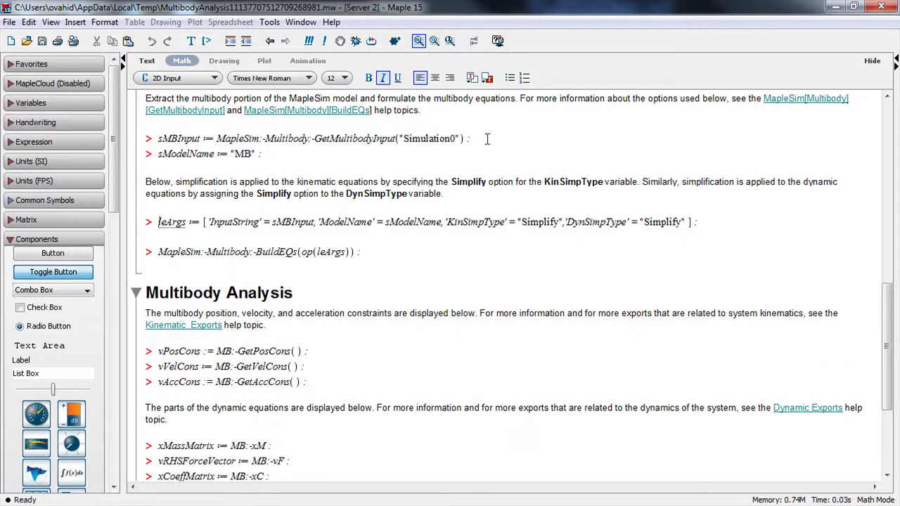
{"action": "key", "text": "Return"}
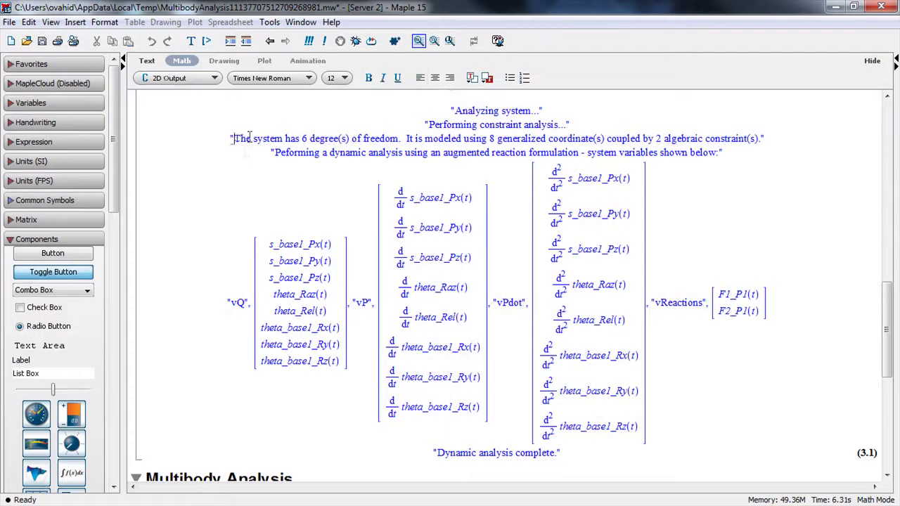
- Examine the degrees-of-freedom statement and the system variables, and place the cursor after the GetPosCons command
{"action": "left_click_drag", "start_coordinate": [234, 138], "coordinate": [764, 136]}
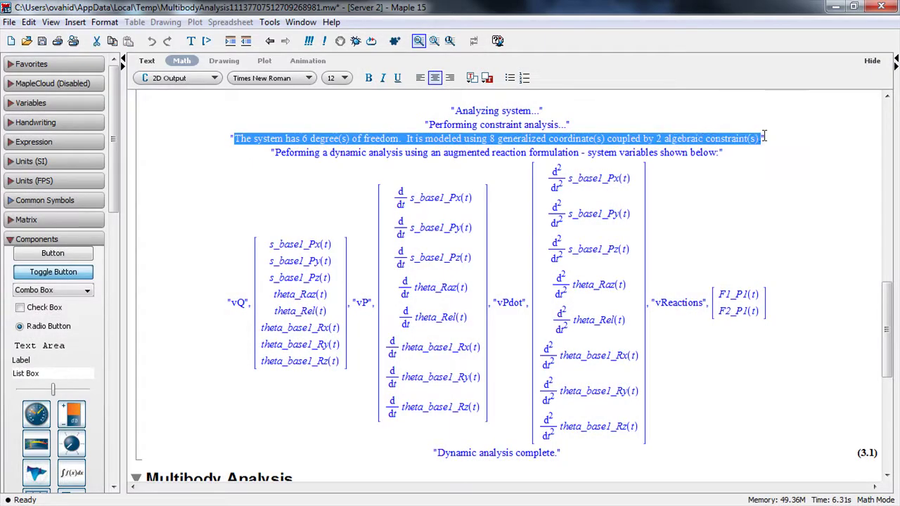
{"action": "left_click", "coordinate": [275, 261]}
{"action": "scroll", "coordinate": [260, 232], "scroll_direction": "down", "scroll_amount": 8}
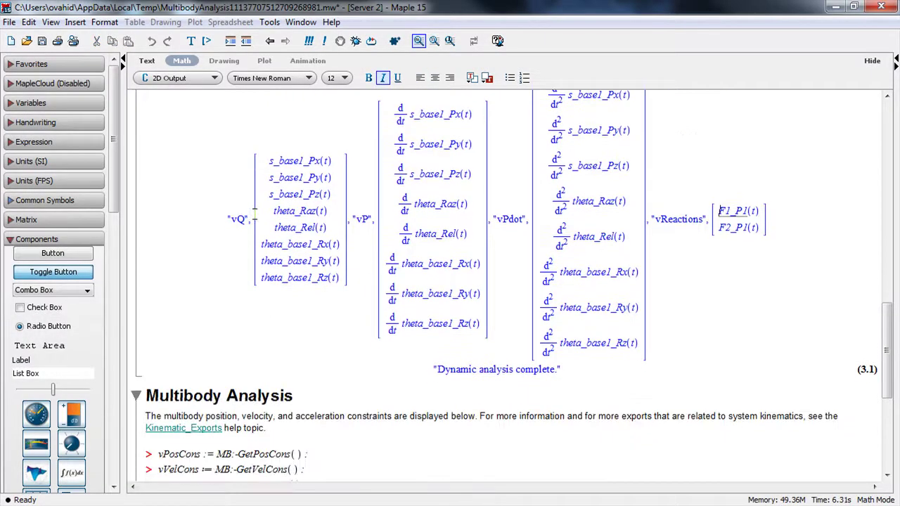
{"action": "left_click", "coordinate": [308, 266]}
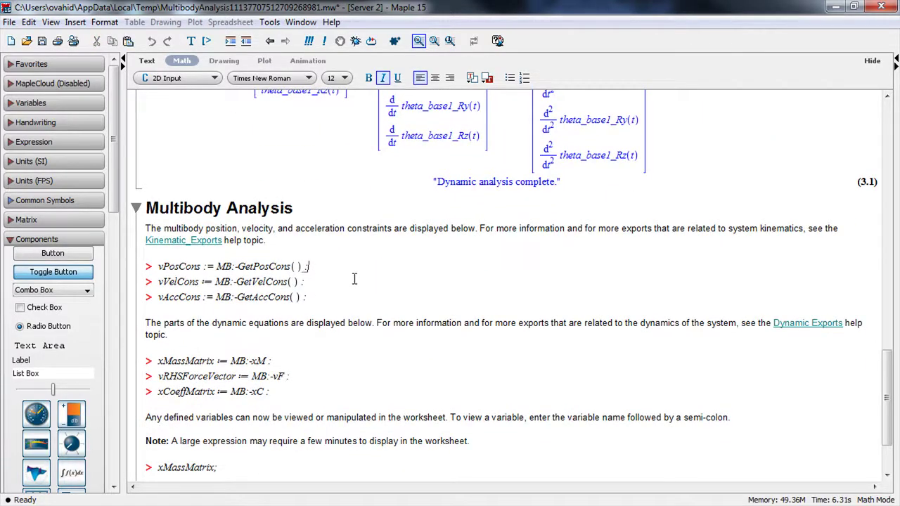
- Display the multibody position constraints by executing the vPosCons command, and look through the resulting expressions
{"action": "key", "text": "Return"}
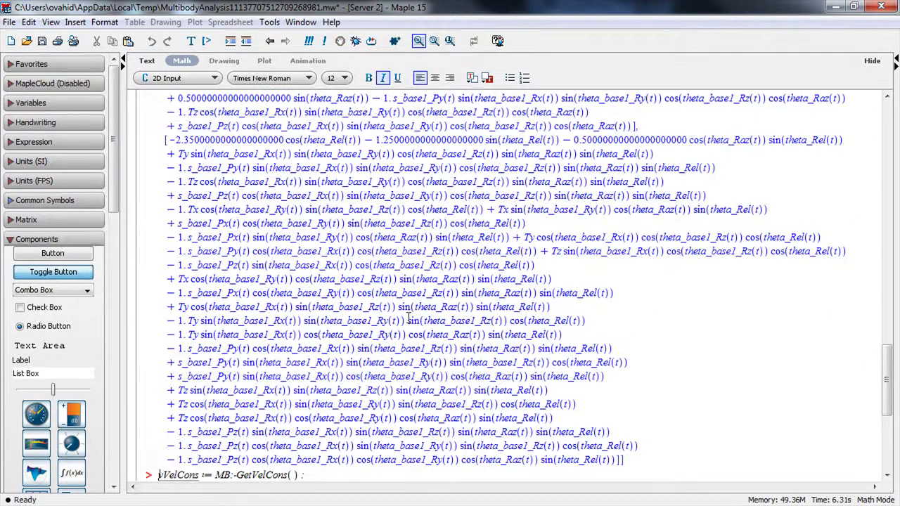
{"action": "scroll", "coordinate": [408, 318], "scroll_direction": "up", "scroll_amount": 6}
{"action": "scroll", "coordinate": [408, 318], "scroll_direction": "down", "scroll_amount": 20}
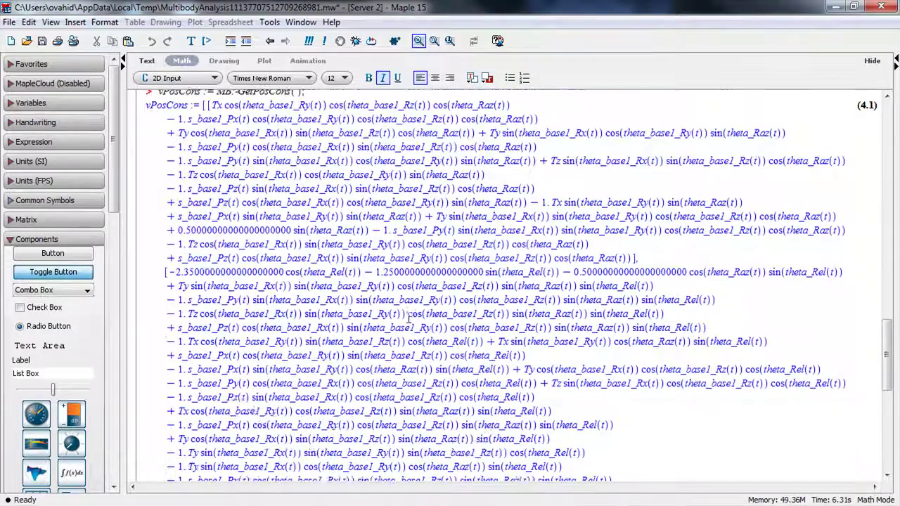
{"action": "scroll", "coordinate": [408, 318], "scroll_direction": "down", "scroll_amount": 1}
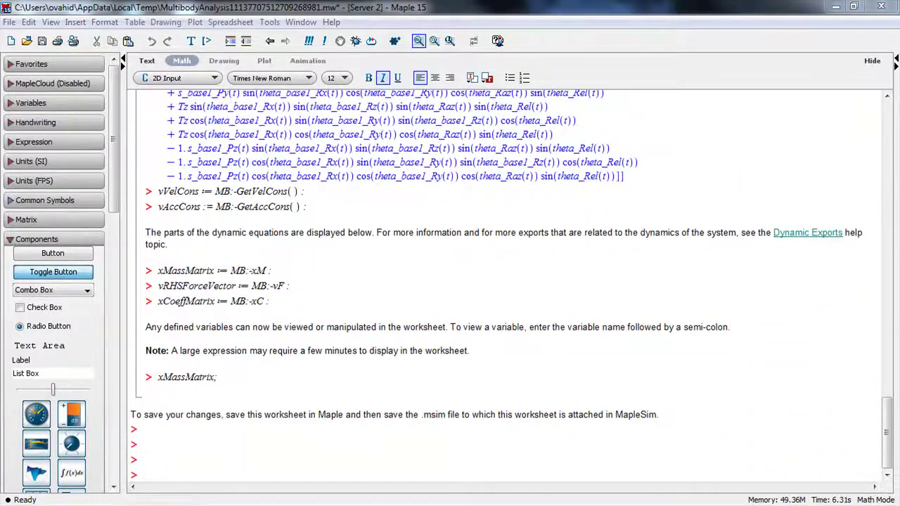
- Solve vPosCons[2] for theta_Rel(t) as theta1_sol and vPosCons[1] for theta_Raz(t) as theta2_sol, taking the first solution of each
{"action": "left_click", "coordinate": [161, 429]}
{"action": "type", "text": "theta1_sol := solve(vPosCons[2], {theta_Rel(t)})[1]"}
{"action": "key", "text": "Return"}
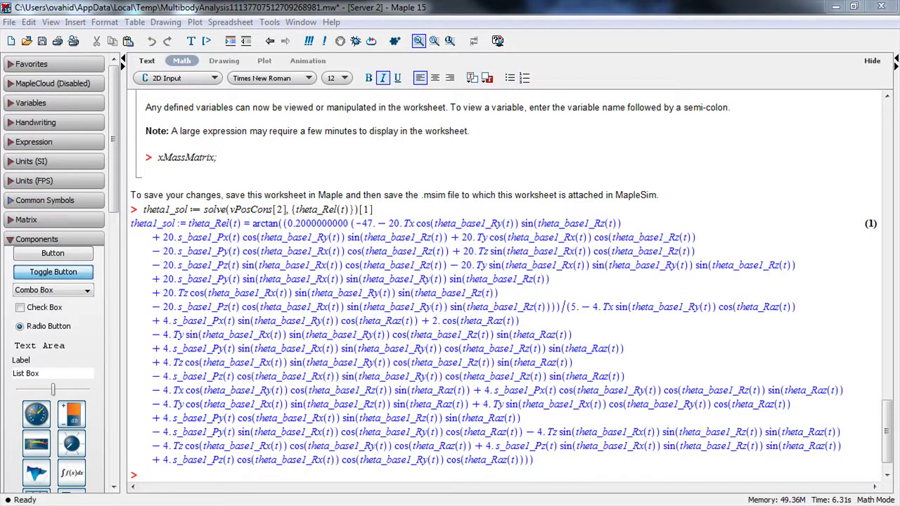
{"action": "type", "text": "theta2_sol := solve(vPosCons[1], {theta_Raz(t)})[1]"}
{"action": "key", "text": "Return"}
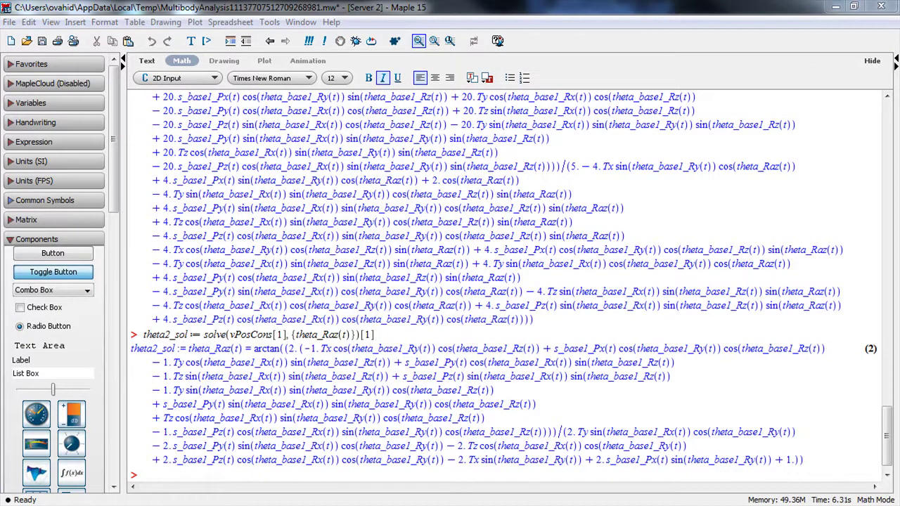
- Switch to MapleSim, create a Custom Component attachment for the model, and name the component InvKin in its template worksheet
{"action": "key", "text": "alt+Tab"}
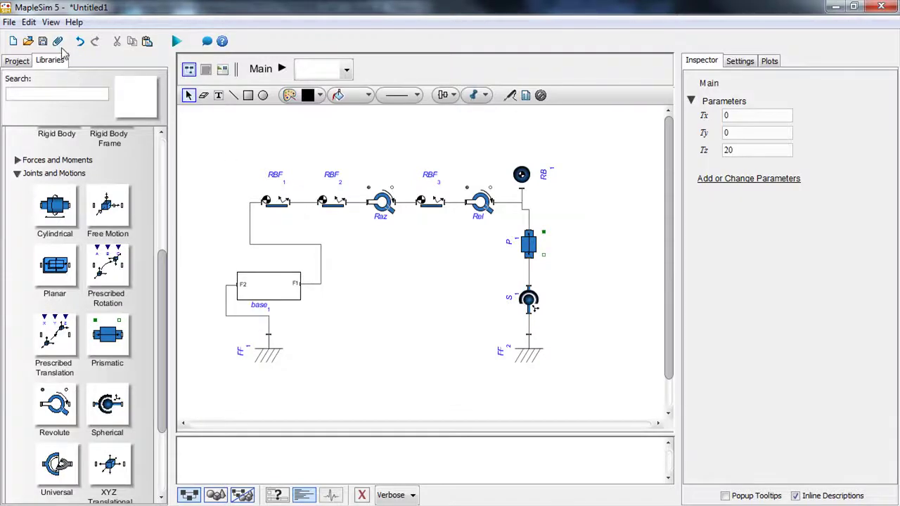
{"action": "left_click", "coordinate": [58, 41]}
{"action": "left_click", "coordinate": [382, 200]}
{"action": "left_click", "coordinate": [481, 356]}
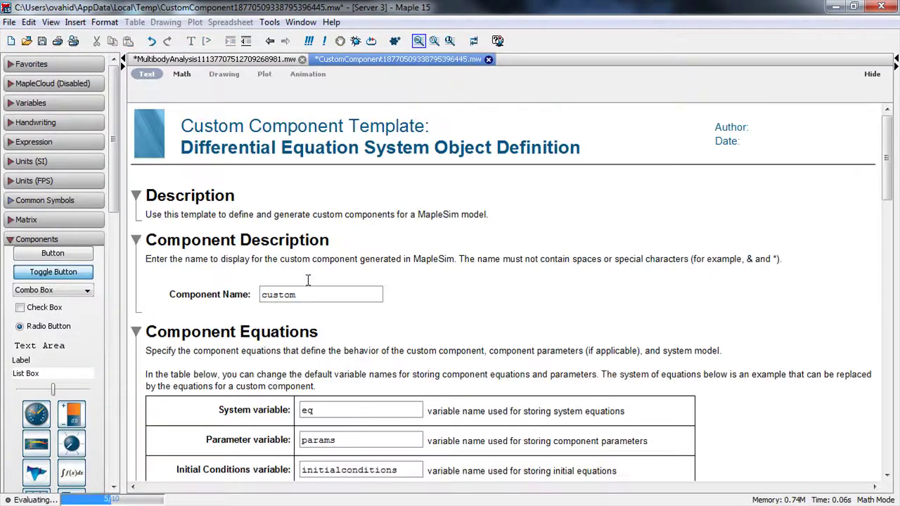
{"action": "left_click_drag", "start_coordinate": [301, 294], "coordinate": [242, 288]}
{"action": "type", "text": "InvKin"}
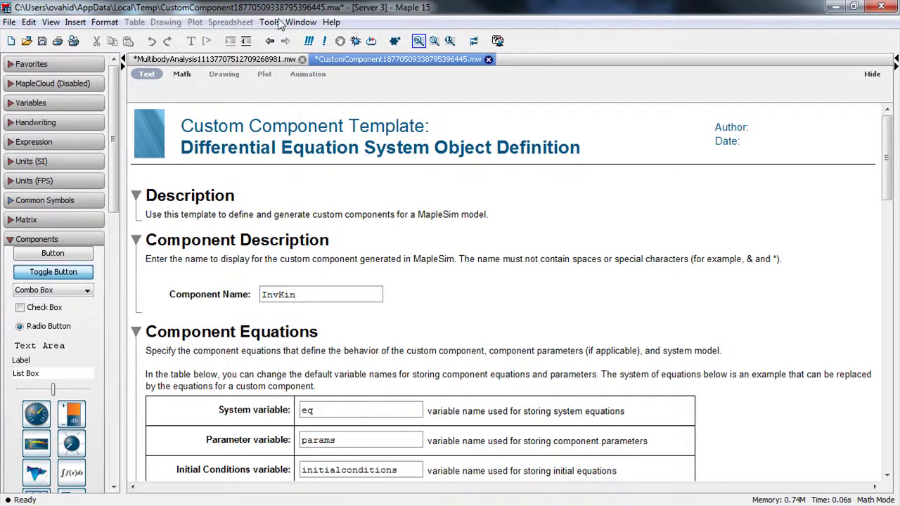
- Clear the sample equations from the eq list in the Component Equations section
{"action": "left_click", "coordinate": [518, 277]}
{"action": "scroll", "coordinate": [512, 279], "scroll_direction": "down", "scroll_amount": 5}
{"action": "scroll", "coordinate": [513, 279], "scroll_direction": "down", "scroll_amount": 3}
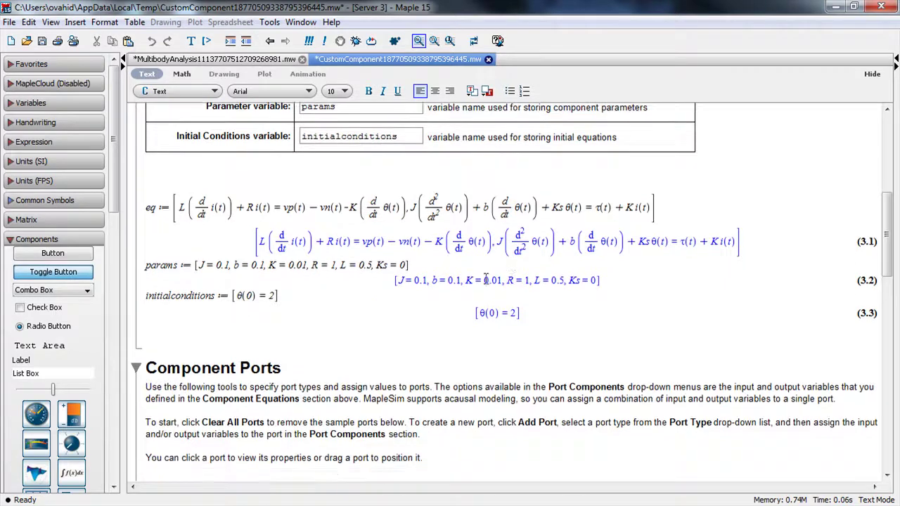
{"action": "left_click_drag", "start_coordinate": [180, 208], "coordinate": [651, 208]}
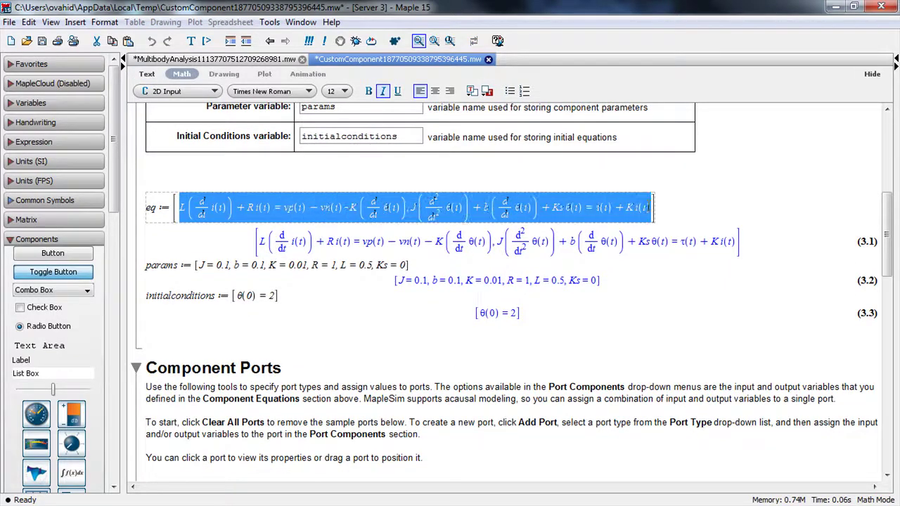
{"action": "key", "text": "Delete"}
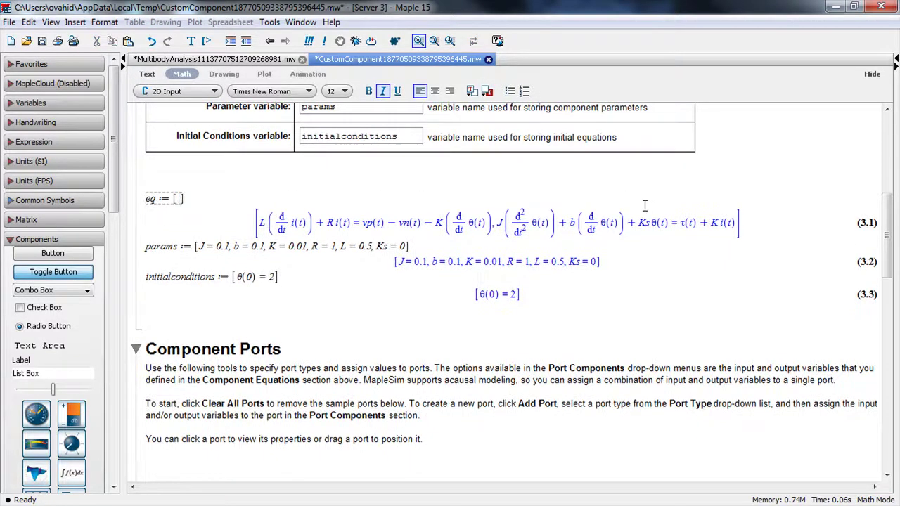
- Copy the theta_Rel(t) equation from theta1_sol in the Multibody Analysis worksheet into the empty eq list of the custom component
{"action": "left_click", "coordinate": [215, 60]}
{"action": "scroll", "coordinate": [238, 141], "scroll_direction": "up", "scroll_amount": 3}
{"action": "left_click_drag", "start_coordinate": [542, 370], "coordinate": [190, 132]}
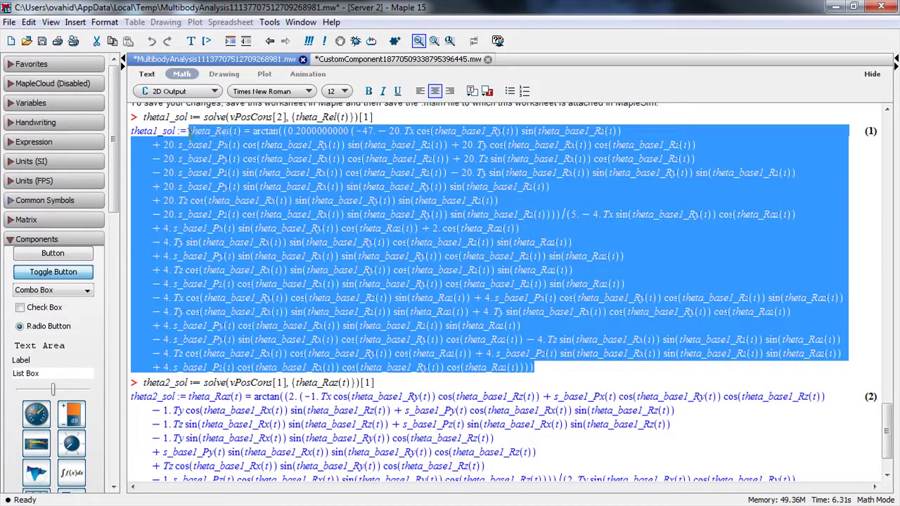
{"action": "left_click", "coordinate": [352, 60]}
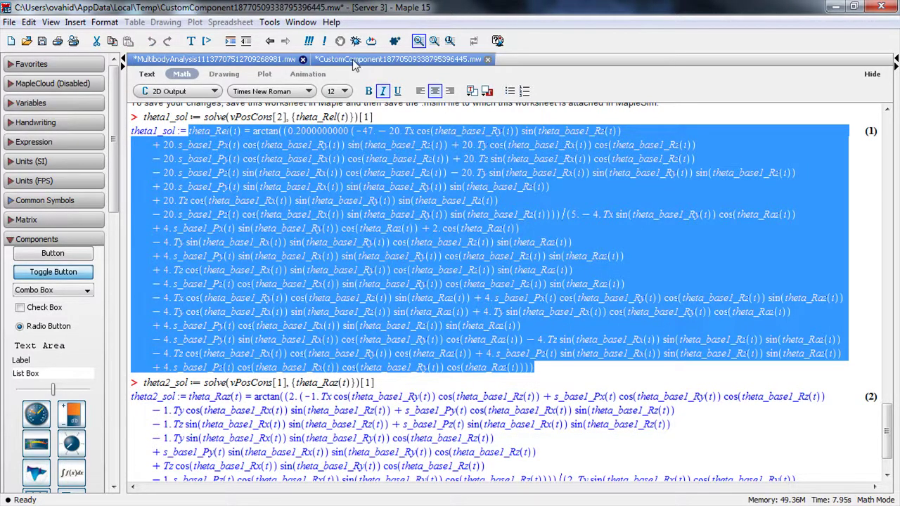
{"action": "key", "text": "ctrl+v"}
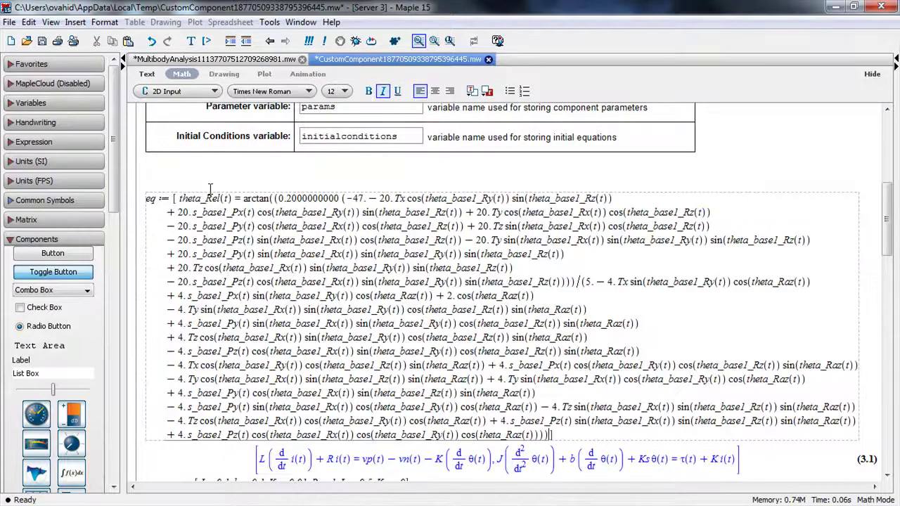
- Copy the complete theta_Raz(t) equation from the theta2_sol output in the Multibody Analysis worksheet
{"action": "left_click", "coordinate": [182, 62]}
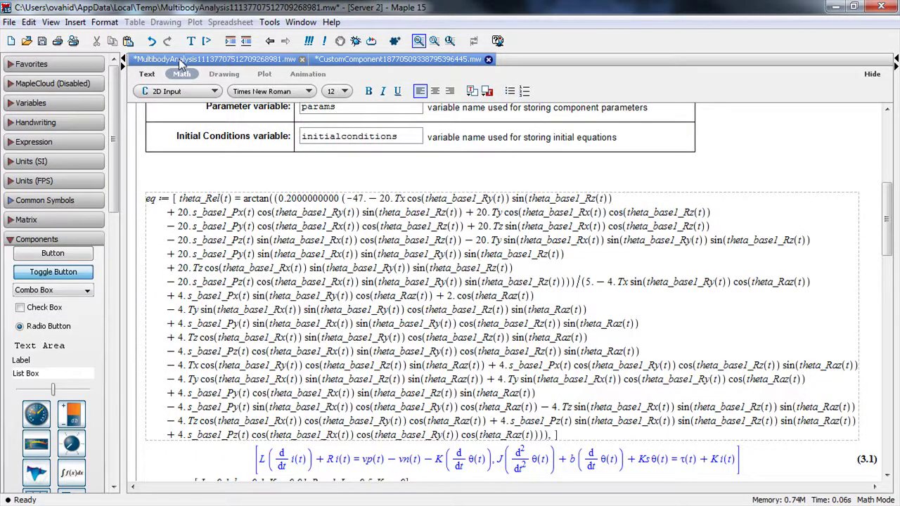
{"action": "scroll", "coordinate": [566, 385], "scroll_direction": "down", "scroll_amount": 2}
{"action": "scroll", "coordinate": [566, 385], "scroll_direction": "down", "scroll_amount": 1}
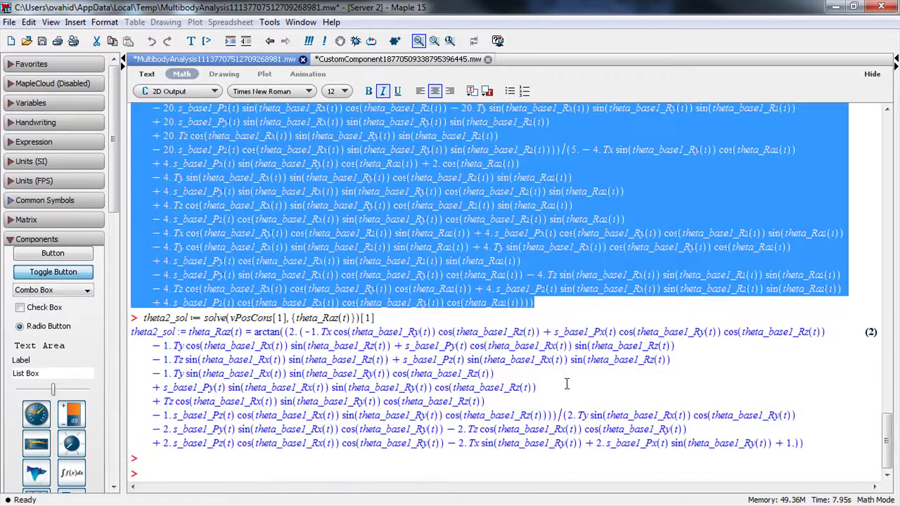
{"action": "left_click_drag", "start_coordinate": [813, 450], "coordinate": [279, 332]}
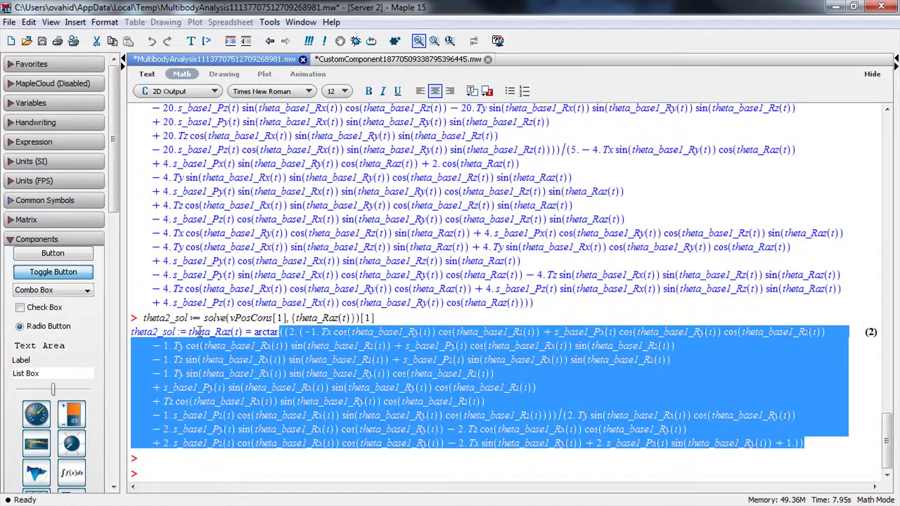
{"action": "left_click_drag", "start_coordinate": [200, 331], "coordinate": [184, 332]}
{"action": "key", "text": "ctrl+c"}
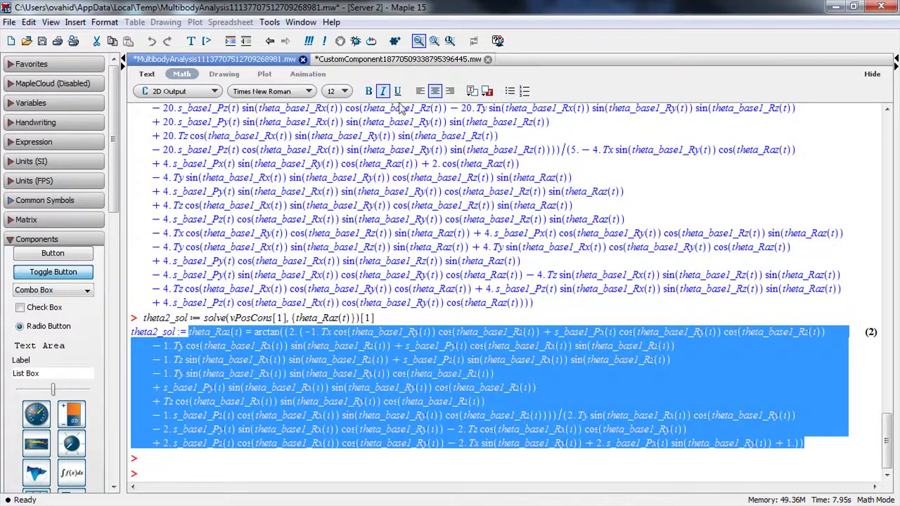
- Paste the theta_Raz(t) equation as the second entry of the component's eq list and execute the definition
{"action": "left_click", "coordinate": [413, 62]}
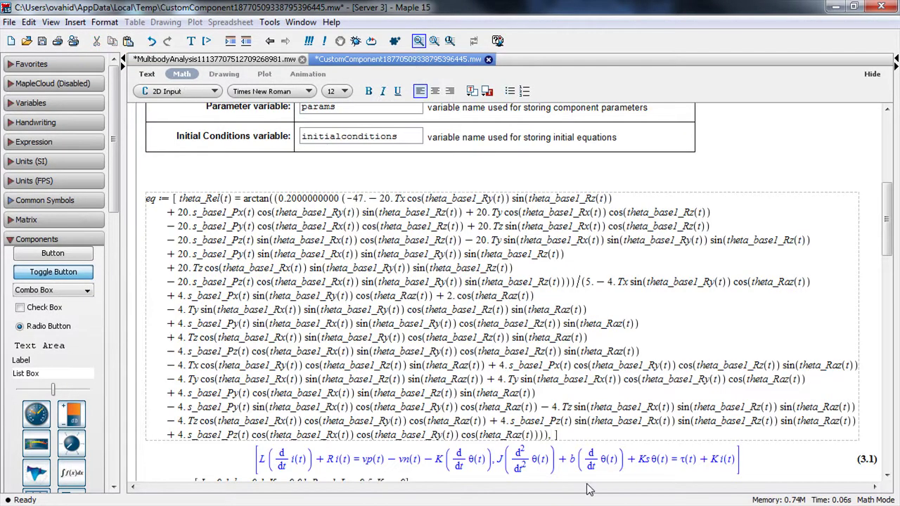
{"action": "left_click", "coordinate": [553, 435]}
{"action": "key", "text": "ctrl+v"}
{"action": "left_click", "coordinate": [829, 475]}
{"action": "type", "text": ";"}
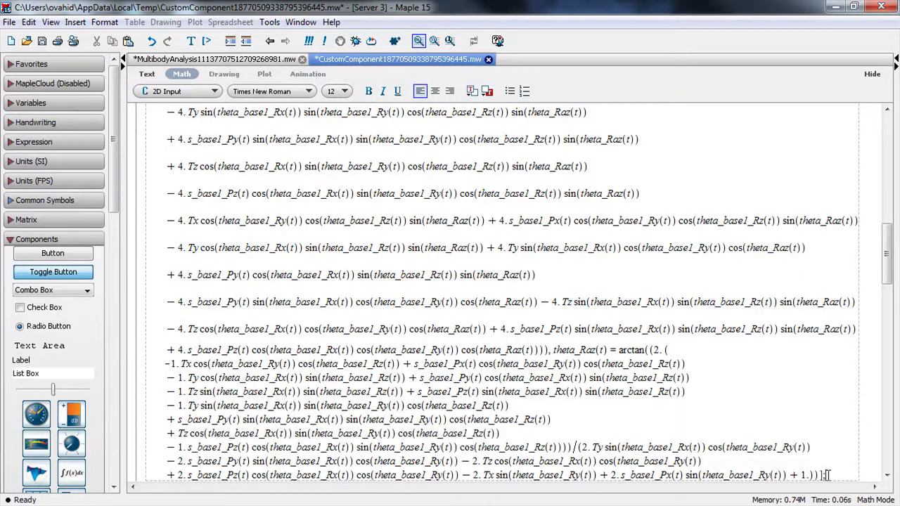
{"action": "key", "text": "Return"}
- Replace the sample component parameters with Tx = 0, Ty = 0 and Tz = 20, and execute the params definition
{"action": "left_click_drag", "start_coordinate": [196, 475], "coordinate": [201, 443]}
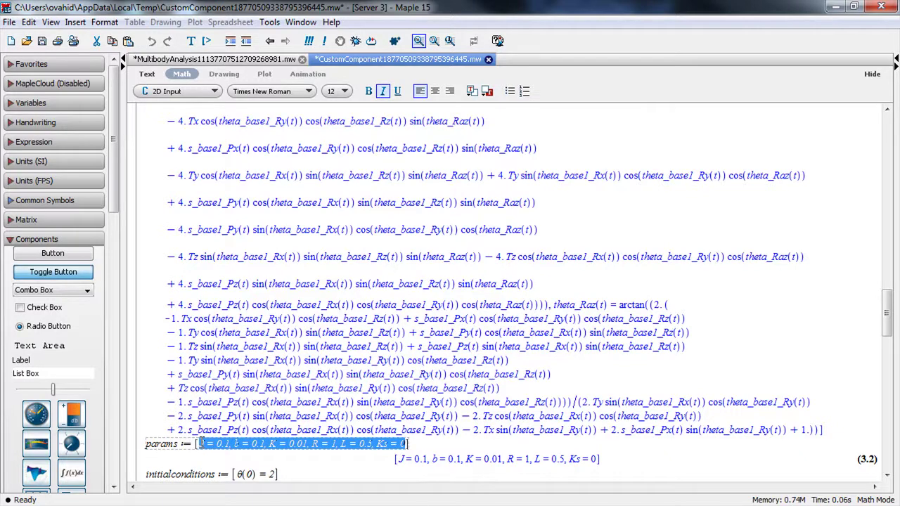
{"action": "type", "text": "Tx "}
{"action": "type", "text": "= 0, Ty = 0"}
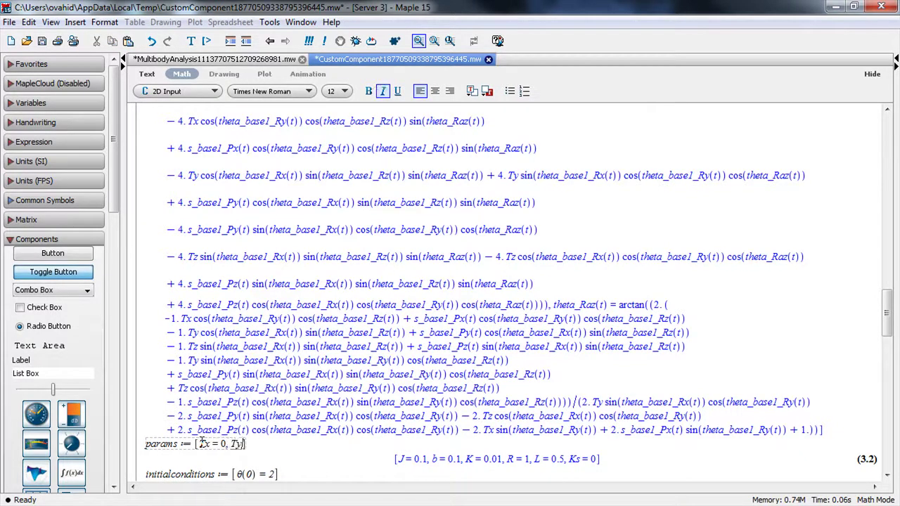
{"action": "type", "text": ", Tz = 20"}
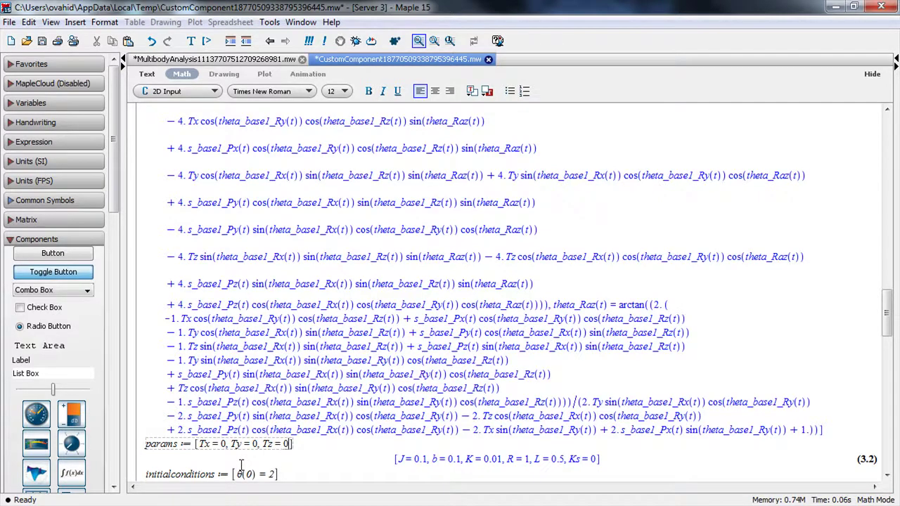
{"action": "key", "text": "Return"}
{"action": "left_click", "coordinate": [285, 445]}
{"action": "type", "text": "2"}
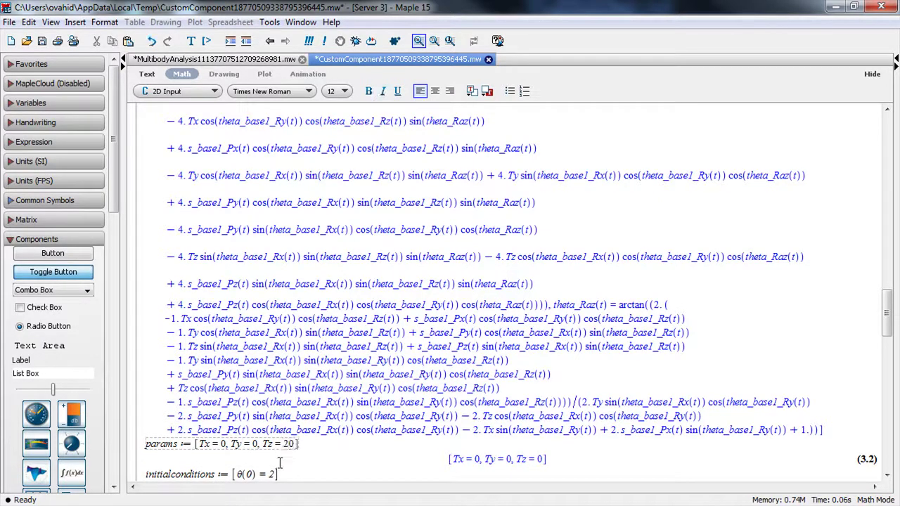
{"action": "key", "text": "Return"}
- Empty the initialconditions list and execute its definition
{"action": "left_click_drag", "start_coordinate": [238, 475], "coordinate": [276, 475]}
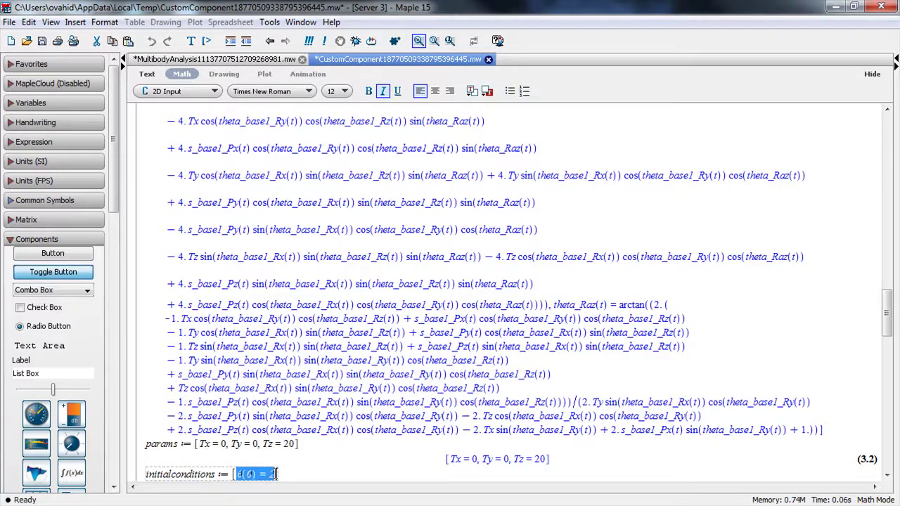
{"action": "key", "text": "BackSpace"}
{"action": "key", "text": "Return"}
- Configure the uppermost left port as a Signal Input named sx and assign s_base1_Px(t) as its value
{"action": "scroll", "coordinate": [388, 446], "scroll_direction": "down", "scroll_amount": 5}
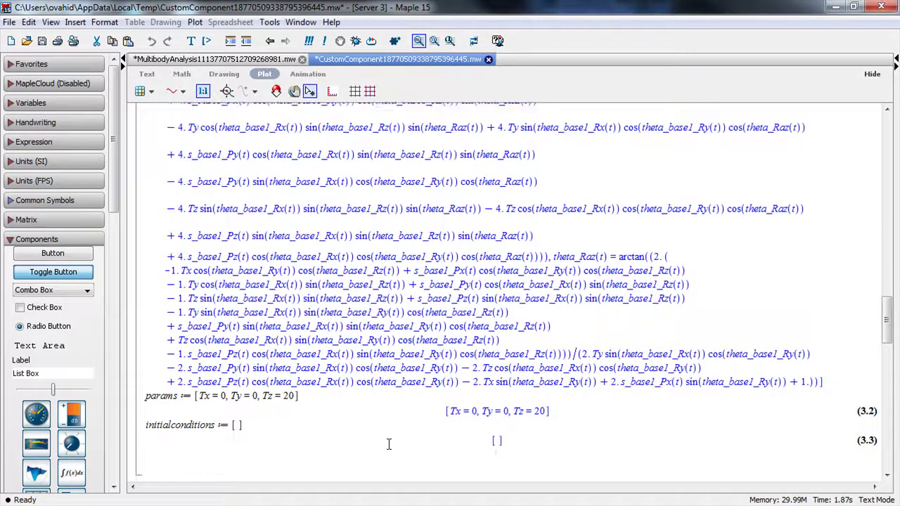
{"action": "scroll", "coordinate": [388, 442], "scroll_direction": "down", "scroll_amount": 8}
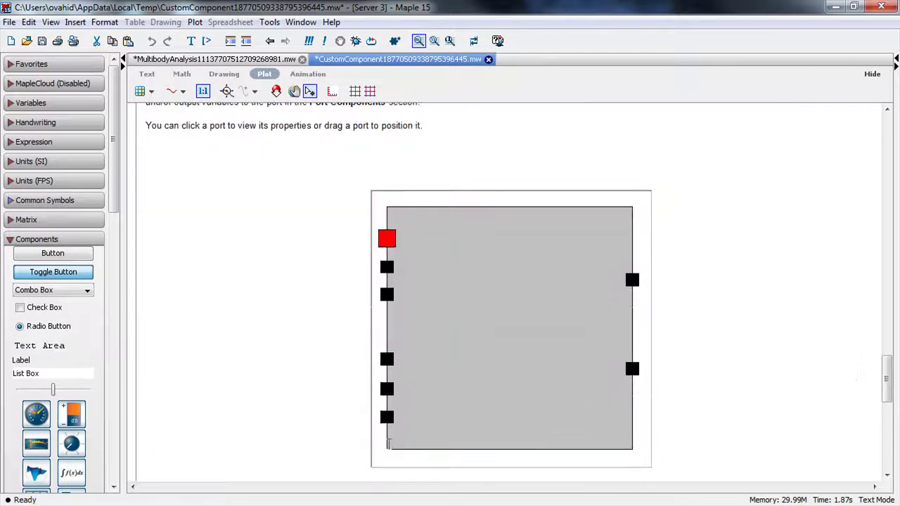
{"action": "left_click", "coordinate": [388, 142]}
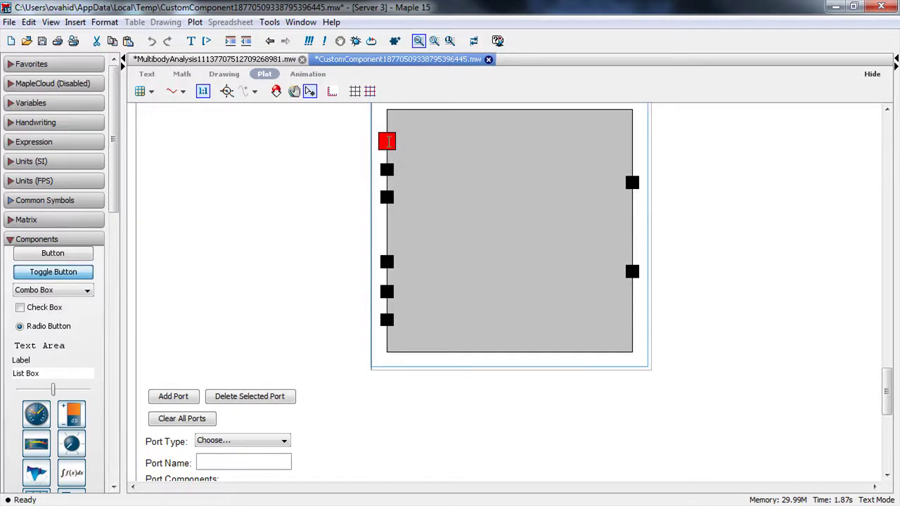
{"action": "left_click", "coordinate": [235, 442]}
{"action": "scroll", "coordinate": [239, 404], "scroll_direction": "down", "scroll_amount": 1}
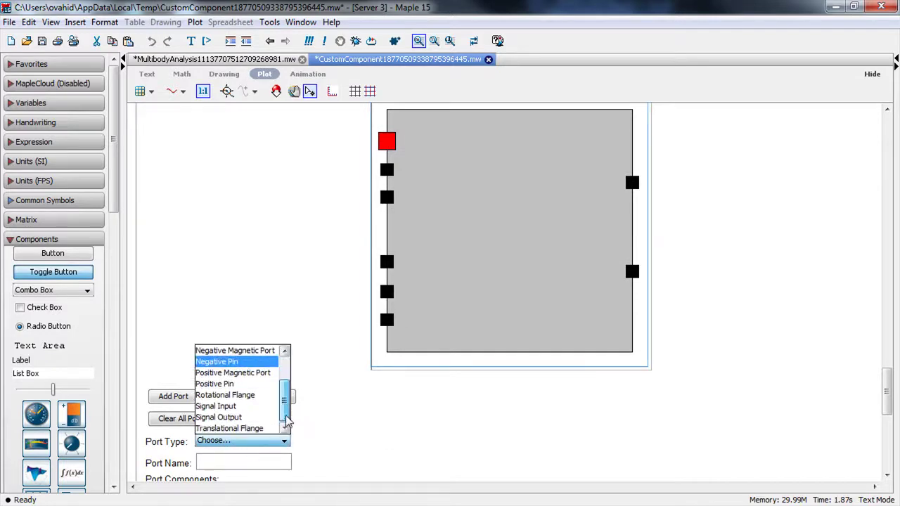
{"action": "left_click", "coordinate": [233, 406]}
{"action": "left_click_drag", "start_coordinate": [231, 462], "coordinate": [182, 461]}
{"action": "type", "text": "sx"}
{"action": "key", "text": "Return"}
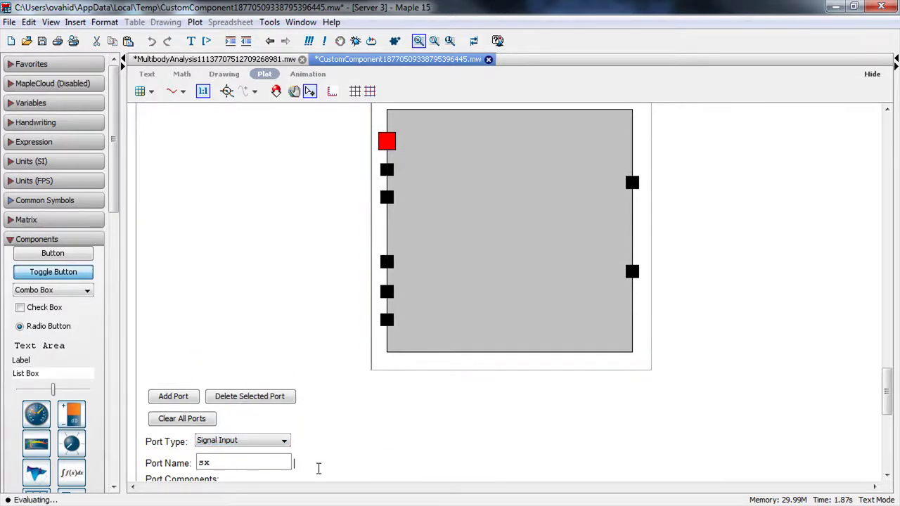
{"action": "scroll", "coordinate": [366, 429], "scroll_direction": "down", "scroll_amount": 5}
{"action": "left_click", "coordinate": [450, 322]}
{"action": "left_click", "coordinate": [458, 347]}
- Review the settings of the other input ports along the component's left edge, down to the lowest one
{"action": "scroll", "coordinate": [376, 264], "scroll_direction": "up", "scroll_amount": 7}
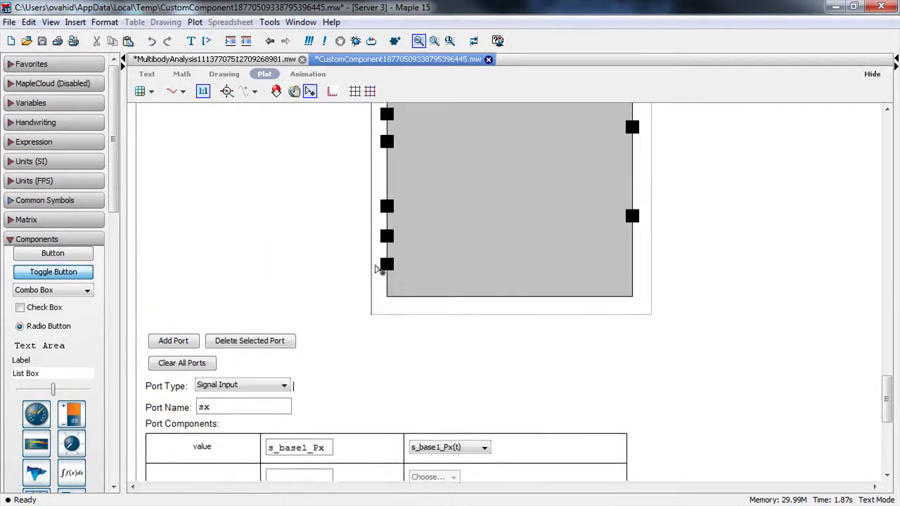
{"action": "left_click", "coordinate": [388, 135]}
{"action": "left_click", "coordinate": [388, 135]}
{"action": "left_click", "coordinate": [387, 162]}
{"action": "left_click", "coordinate": [387, 226]}
{"action": "left_click", "coordinate": [387, 285]}
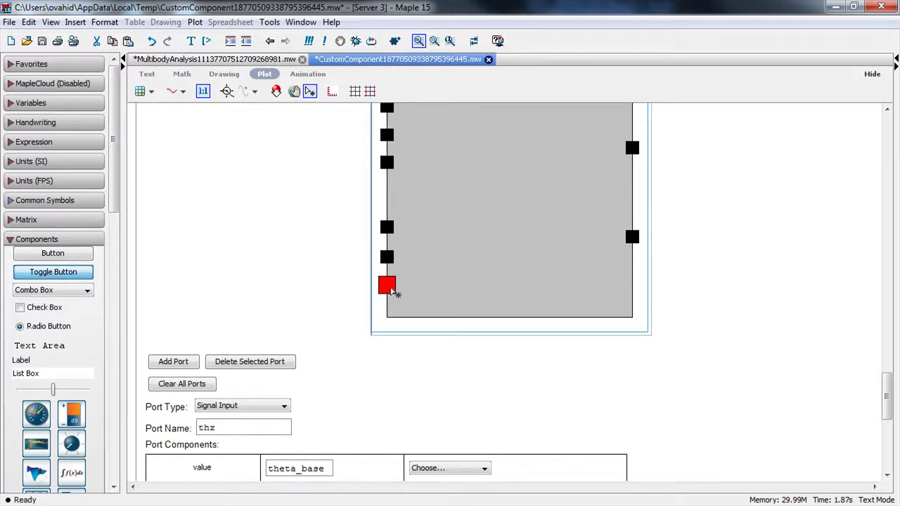
- Configure the upper right port as a Signal Output named thaz and assign theta_Raz(t) as its value
{"action": "left_click", "coordinate": [632, 147]}
{"action": "left_click", "coordinate": [242, 406]}
{"action": "scroll", "coordinate": [249, 488], "scroll_direction": "down", "scroll_amount": 2}
{"action": "left_click", "coordinate": [249, 486]}
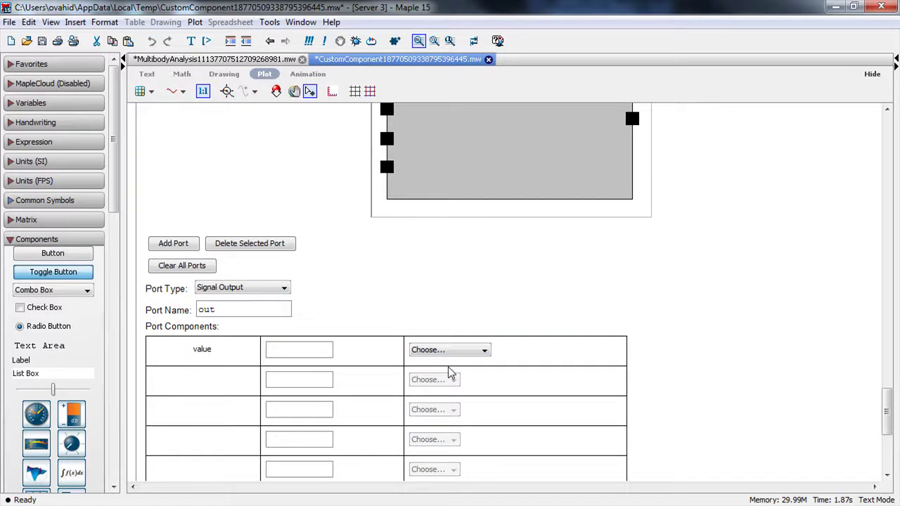
{"action": "left_click_drag", "start_coordinate": [216, 310], "coordinate": [177, 310]}
{"action": "left_click", "coordinate": [427, 350]}
{"action": "left_click", "coordinate": [464, 350]}
{"action": "left_click", "coordinate": [465, 350]}
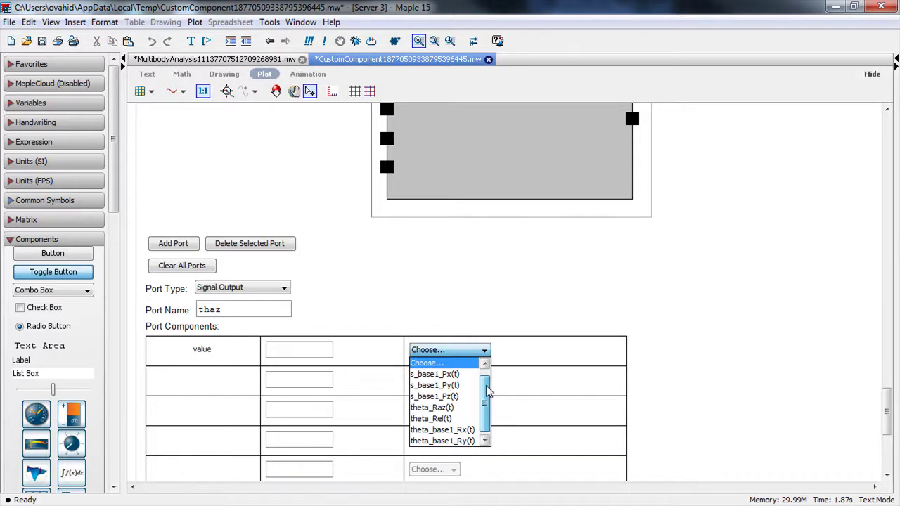
{"action": "left_click", "coordinate": [445, 408]}
- Configure the lower right port as a Signal Output named thel and assign theta_Rel(t) as its value
{"action": "left_click", "coordinate": [633, 153]}
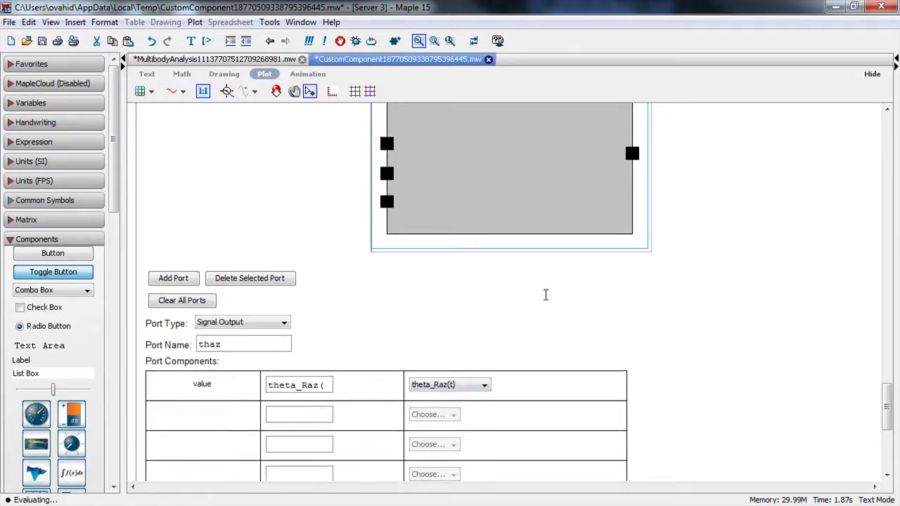
{"action": "left_click", "coordinate": [280, 322]}
{"action": "scroll", "coordinate": [272, 360], "scroll_direction": "down", "scroll_amount": 2}
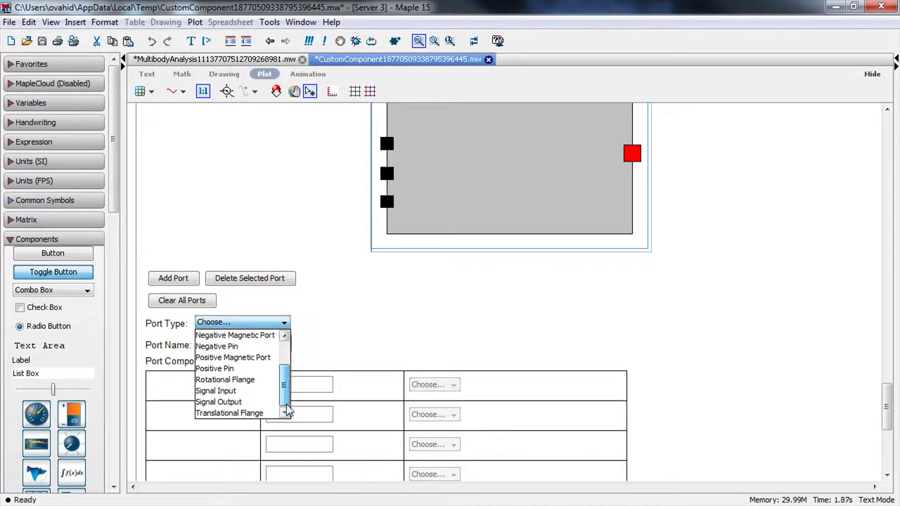
{"action": "left_click", "coordinate": [232, 400]}
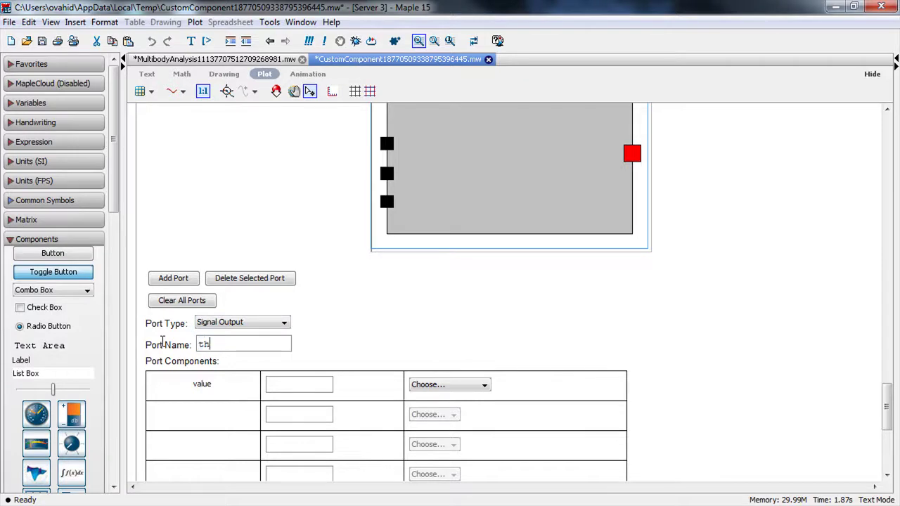
{"action": "left_click", "coordinate": [472, 386]}
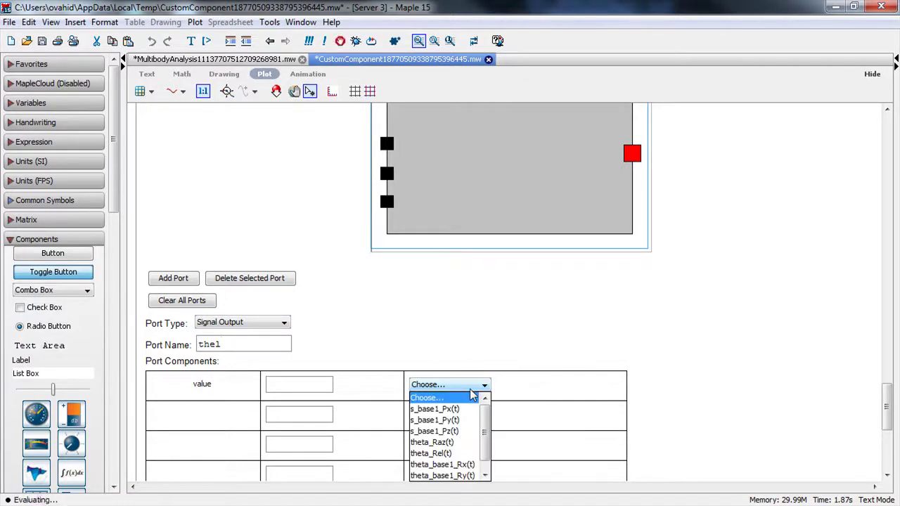
{"action": "left_click", "coordinate": [457, 455]}
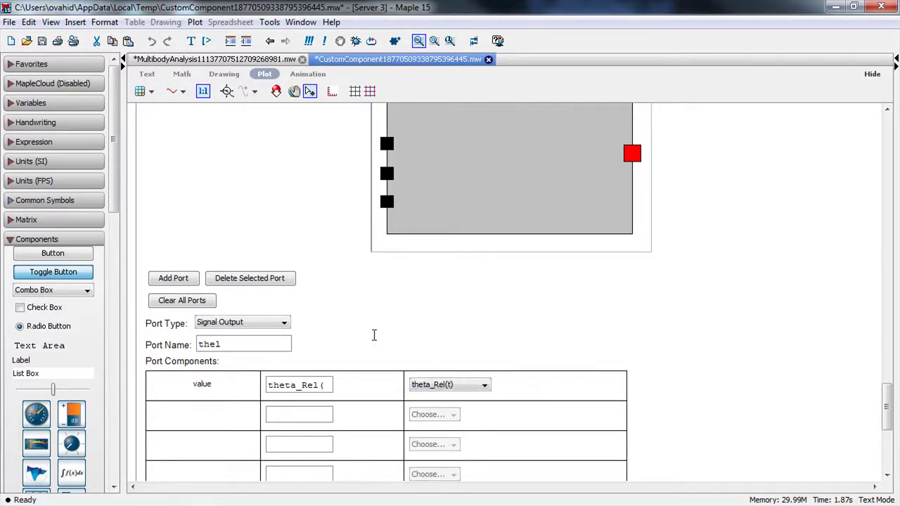
- Generate the custom component, switch to MapleSim, and place InvKin in the model above the rigid body frames
{"action": "scroll", "coordinate": [652, 316], "scroll_direction": "down", "scroll_amount": 8}
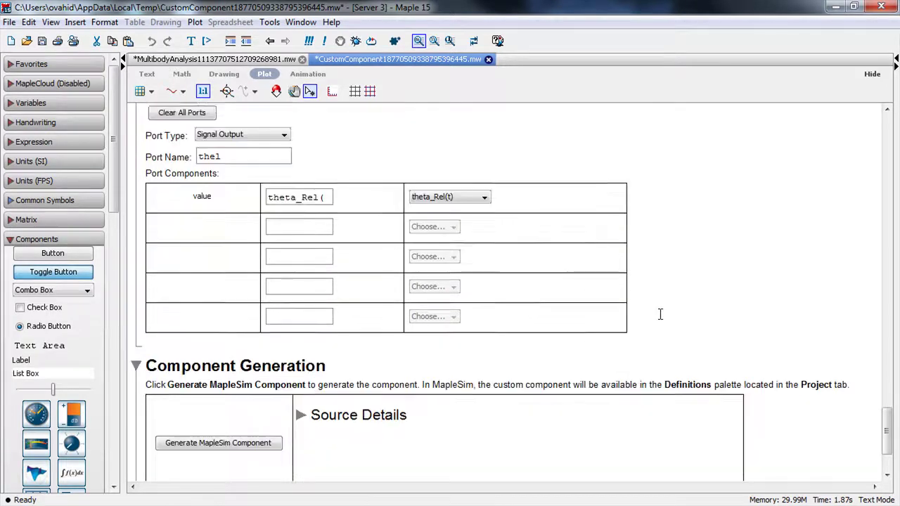
{"action": "left_click", "coordinate": [237, 340]}
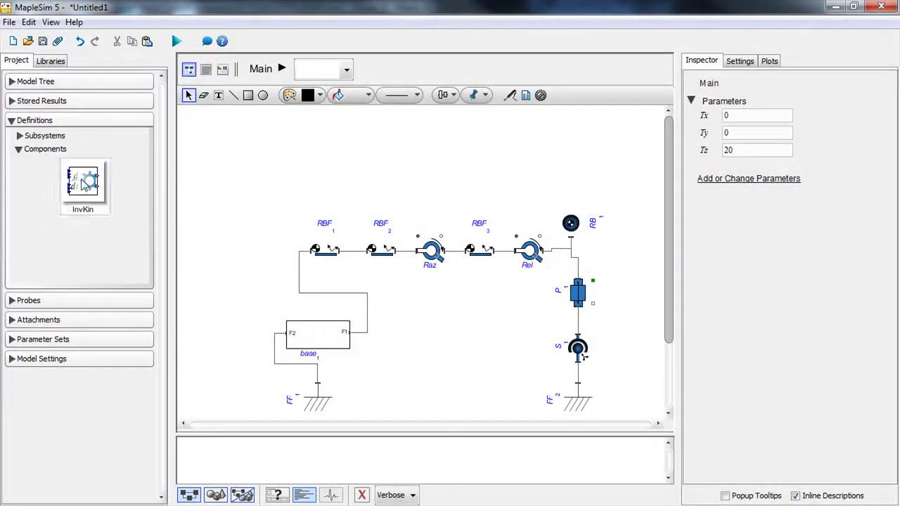
{"action": "left_click_drag", "start_coordinate": [83, 185], "coordinate": [345, 167]}
{"action": "left_click", "coordinate": [394, 196]}
- Add two Rotational Position motion drivers to the model, one above revolute joint Raz and one above Rel
{"action": "left_click", "coordinate": [49, 62]}
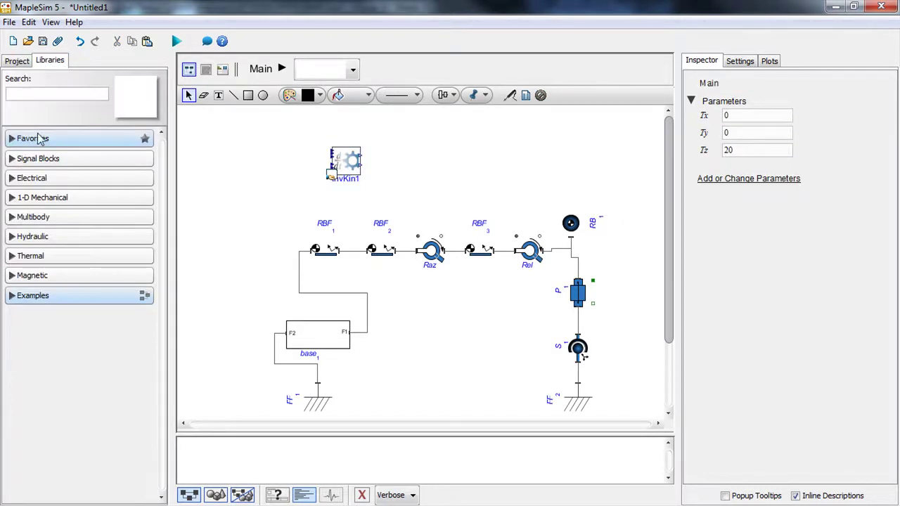
{"action": "left_click", "coordinate": [12, 198]}
{"action": "left_click", "coordinate": [18, 213]}
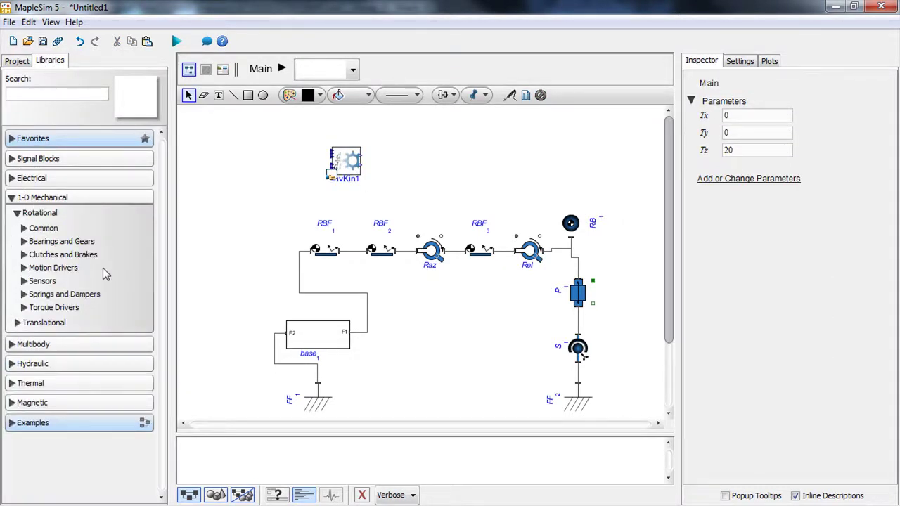
{"action": "left_click", "coordinate": [24, 268]}
{"action": "scroll", "coordinate": [96, 303], "scroll_direction": "down", "scroll_amount": 1}
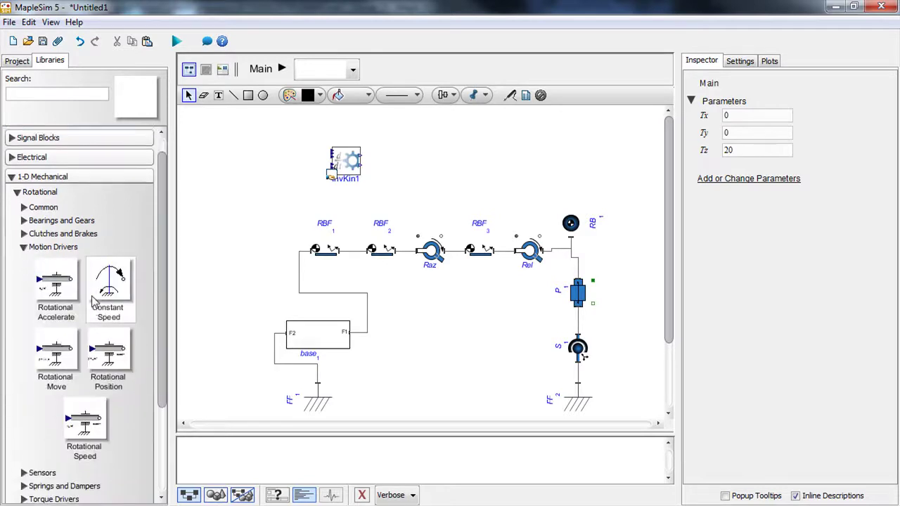
{"action": "left_click_drag", "start_coordinate": [107, 345], "coordinate": [422, 187]}
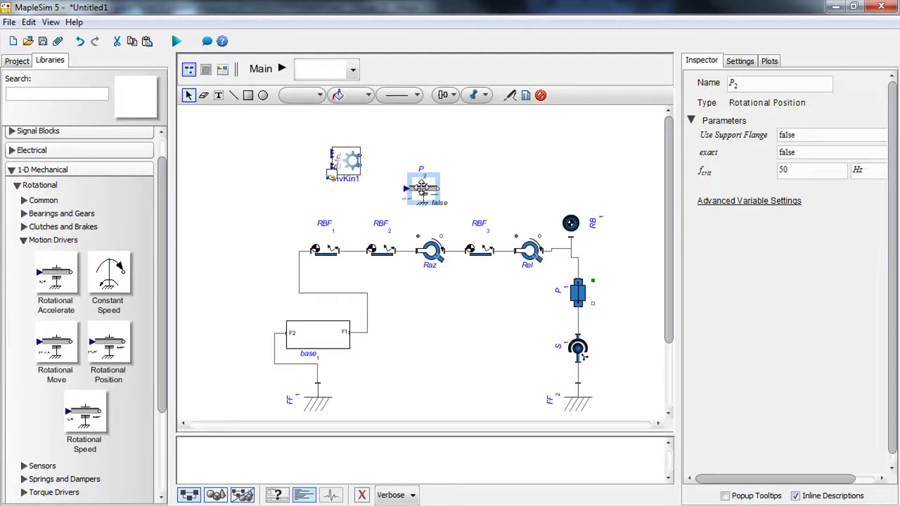
{"action": "left_click_drag", "start_coordinate": [107, 345], "coordinate": [509, 186]}
- Connect the flanges of the two position drivers to revolute joints Rel and Raz
{"action": "left_click", "coordinate": [540, 189]}
{"action": "left_click", "coordinate": [522, 189]}
{"action": "left_click_drag", "start_coordinate": [539, 236], "coordinate": [540, 236]}
{"action": "left_click_drag", "start_coordinate": [438, 188], "coordinate": [442, 237]}
{"action": "left_click", "coordinate": [429, 252]}
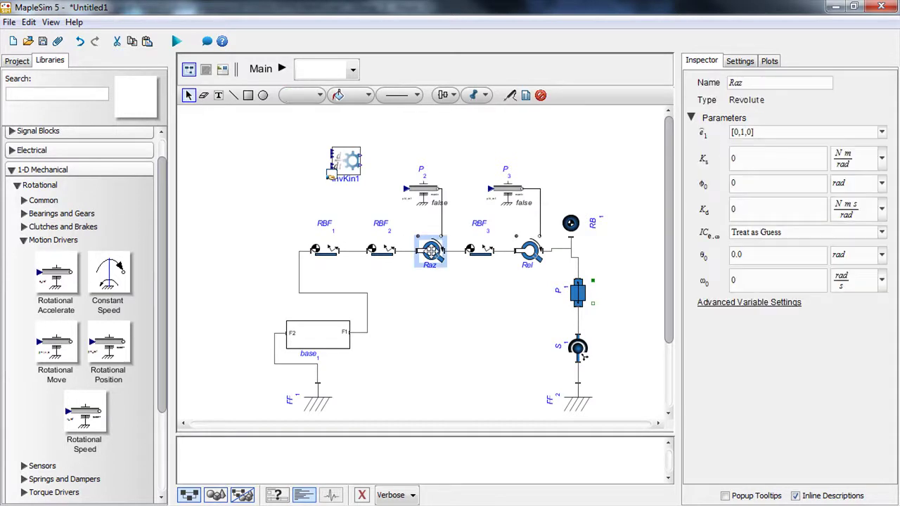
- Connect InvKin's first output to the Raz position driver and its second output to the Rel position driver
{"action": "left_click", "coordinate": [365, 158]}
{"action": "left_click_drag", "start_coordinate": [362, 156], "coordinate": [405, 186]}
{"action": "left_click_drag", "start_coordinate": [361, 163], "coordinate": [458, 167]}
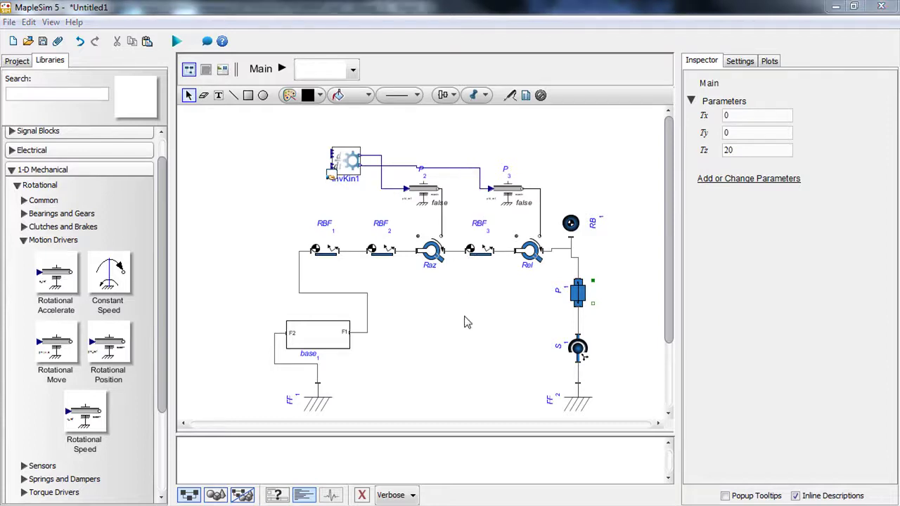
- Disable the prismatic joint and the spherical joint between the rigid body and the lower fixed frame
{"action": "left_click_drag", "start_coordinate": [609, 386], "coordinate": [555, 237]}
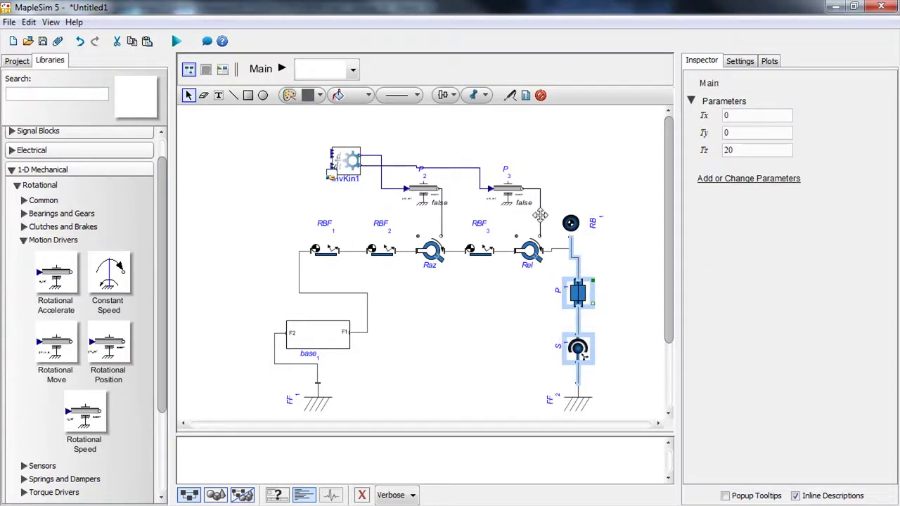
{"action": "left_click", "coordinate": [540, 96]}
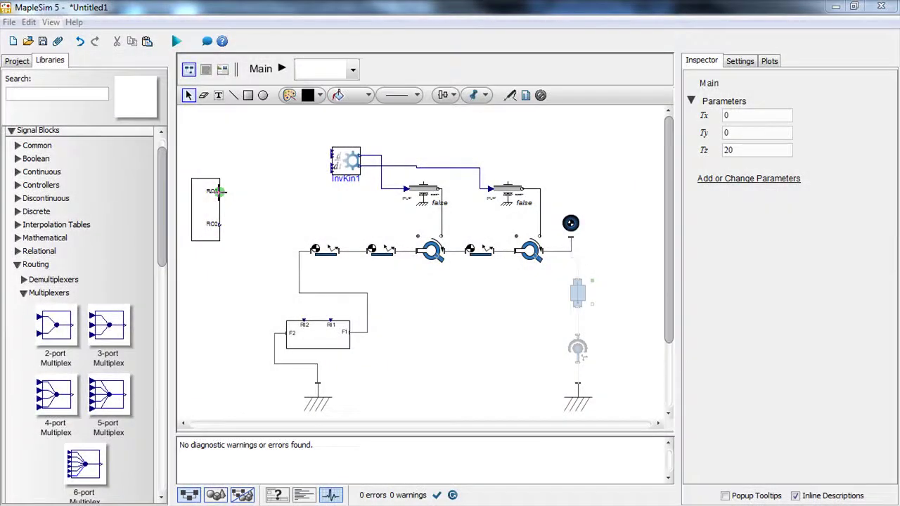
- Wire the signal subsystem's RO3 output to RI2 and its RO2 output to RI1 on the base subsystem
{"action": "left_click_drag", "start_coordinate": [246, 192], "coordinate": [310, 310]}
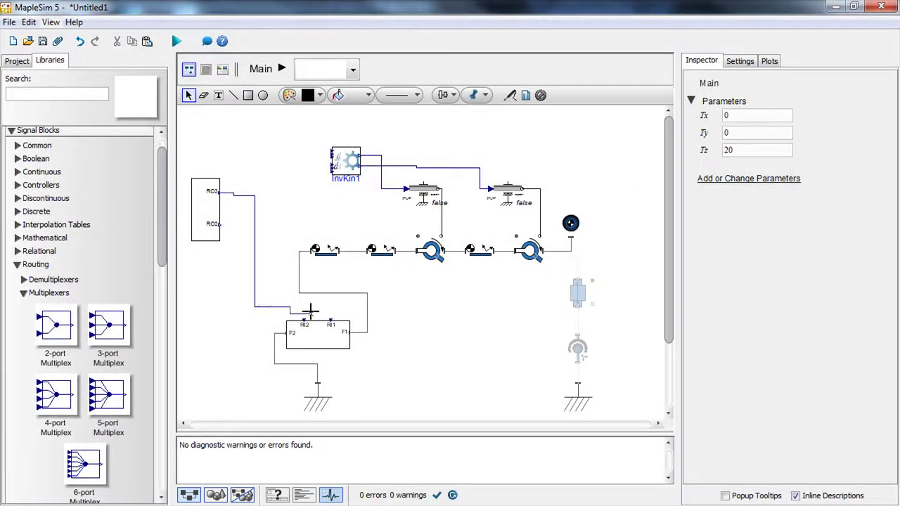
{"action": "mouse_move", "coordinate": [218, 224]}
{"action": "left_mouse_down"}
{"action": "mouse_move", "coordinate": [272, 237]}
{"action": "mouse_move", "coordinate": [289, 297]}
{"action": "left_mouse_up"}
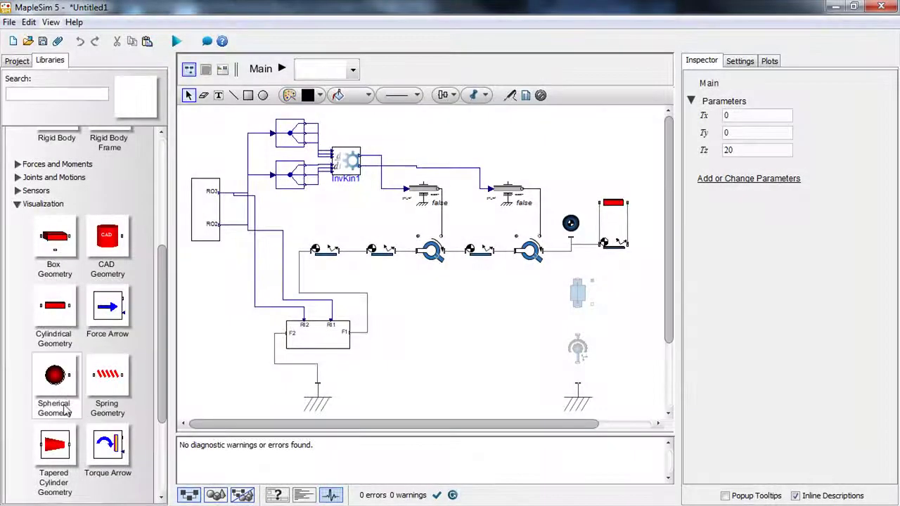
- Add a Spherical Geometry beside the fixed frame under the disabled joints and connect it to that frame
{"action": "left_click_drag", "start_coordinate": [55, 376], "coordinate": [620, 376]}
{"action": "left_click", "coordinate": [625, 408]}
{"action": "left_click", "coordinate": [607, 377]}
{"action": "left_click", "coordinate": [578, 383]}
- Add two more CAD Geometry components, then connect the first CAD geometry to Raz and the two new ones to Rel
{"action": "left_click_drag", "start_coordinate": [107, 237], "coordinate": [501, 313]}
{"action": "left_click_drag", "start_coordinate": [109, 238], "coordinate": [501, 349]}
{"action": "left_click_drag", "start_coordinate": [432, 300], "coordinate": [444, 251]}
{"action": "left_click_drag", "start_coordinate": [517, 313], "coordinate": [543, 251]}
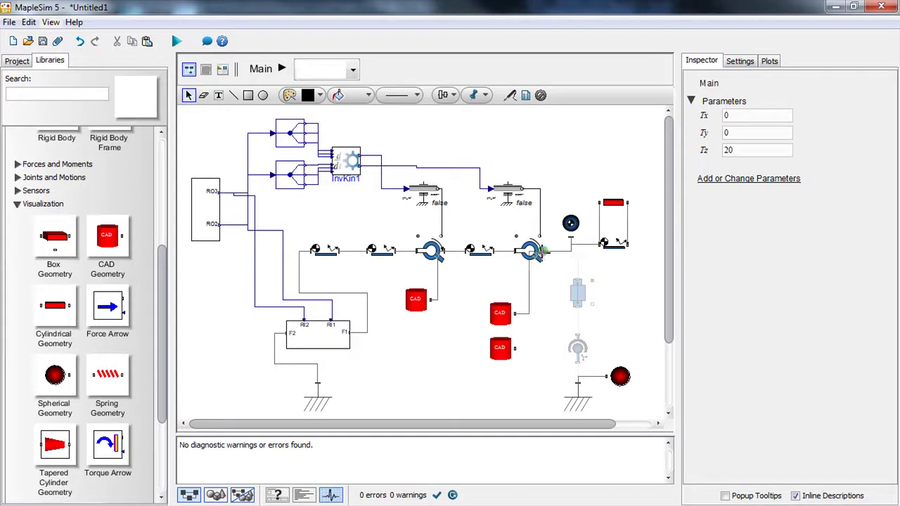
{"action": "left_click_drag", "start_coordinate": [517, 347], "coordinate": [543, 252]}
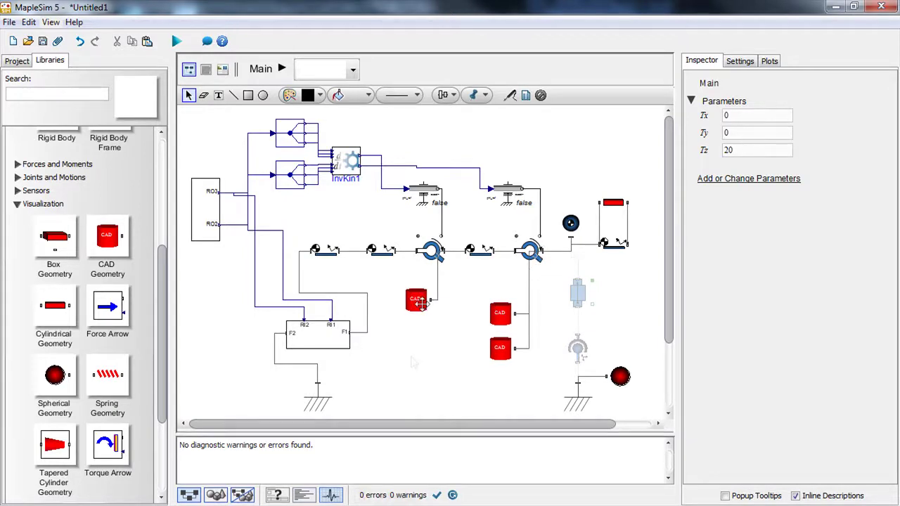
- Run the simulation and play back the 3-D animation of the mechanism
{"action": "left_click", "coordinate": [177, 41]}
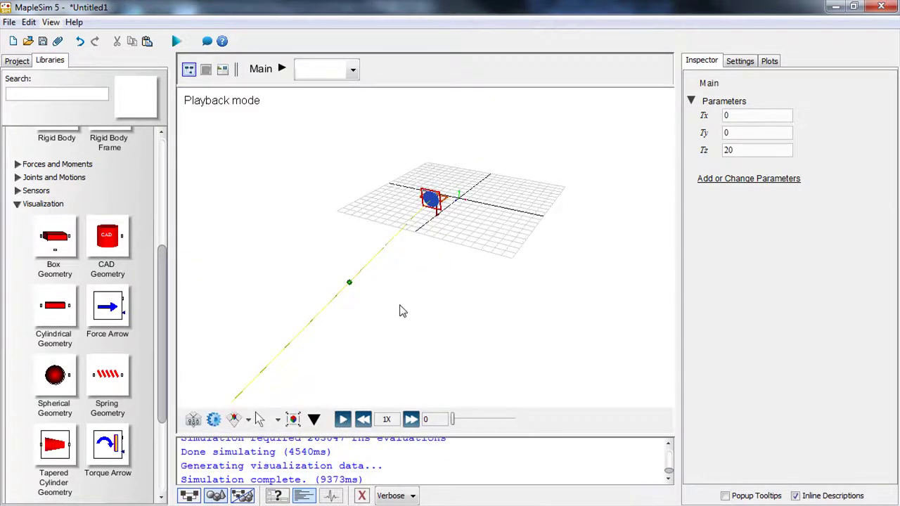
{"action": "left_click_drag", "start_coordinate": [386, 303], "coordinate": [499, 276]}
{"action": "left_click", "coordinate": [344, 420]}
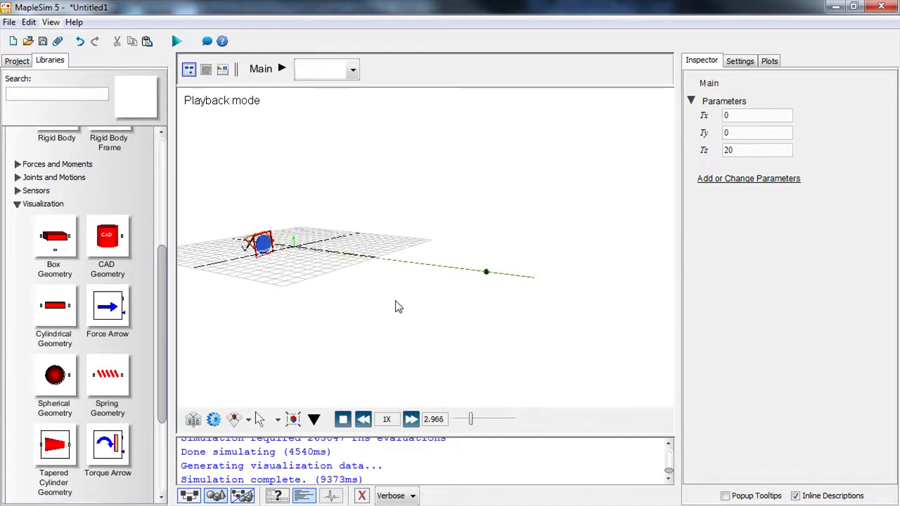
{"action": "left_click_drag", "start_coordinate": [396, 305], "coordinate": [364, 324]}
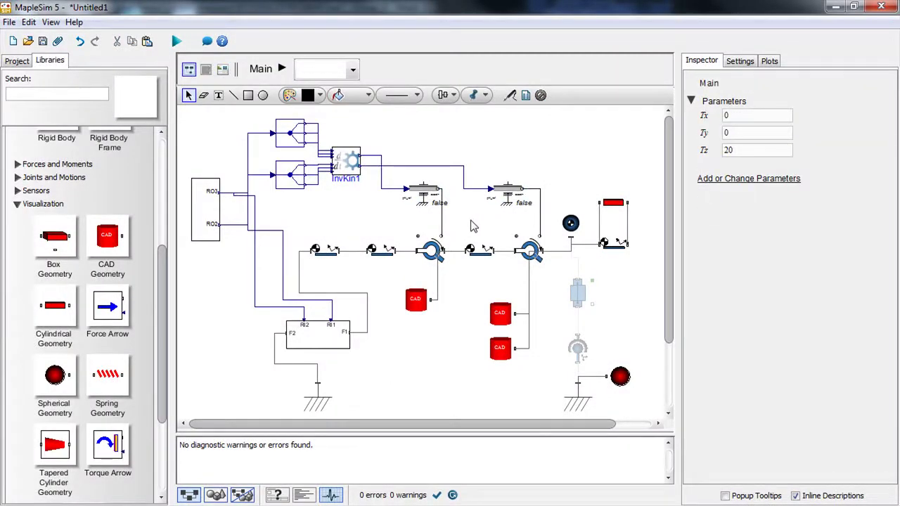
- Create a new model and place a Torque driver from the rotational torque drivers in it
{"action": "scroll", "coordinate": [160, 267], "scroll_direction": "up", "scroll_amount": 5}
{"action": "left_click", "coordinate": [13, 155]}
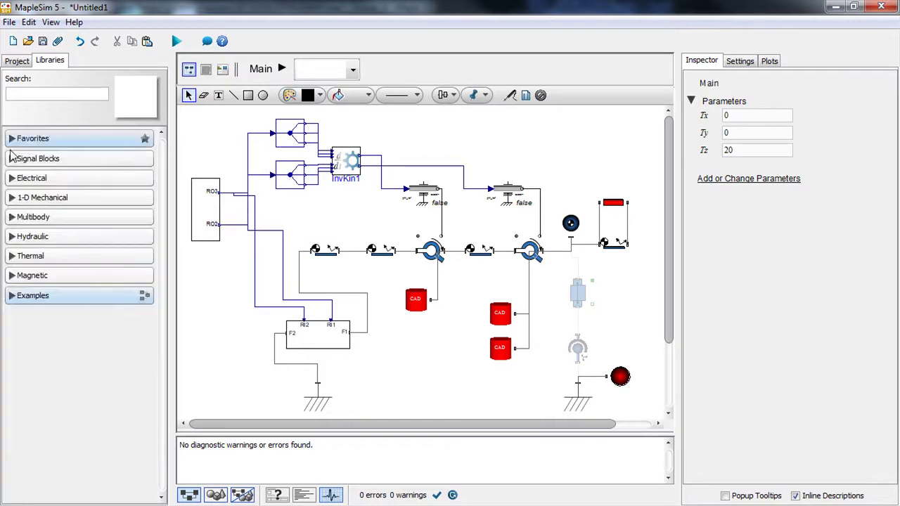
{"action": "left_click", "coordinate": [12, 199]}
{"action": "left_click", "coordinate": [14, 41]}
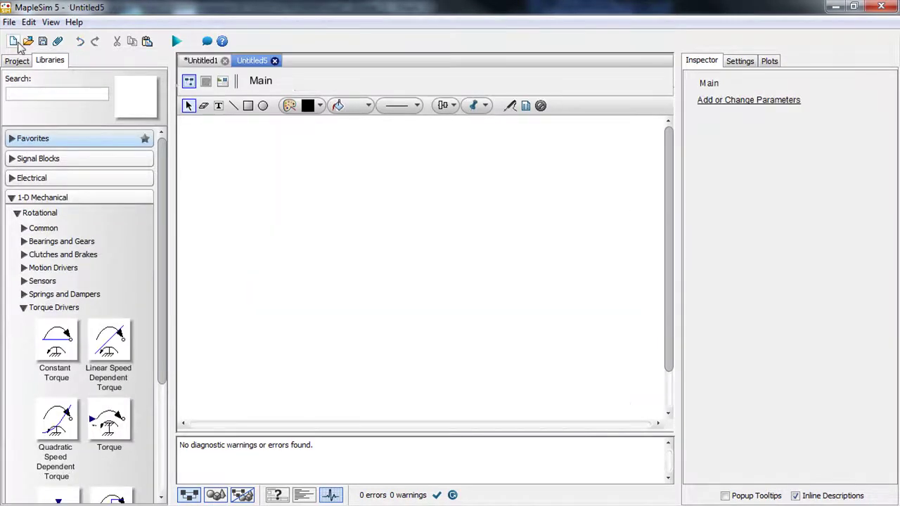
{"action": "scroll", "coordinate": [165, 364], "scroll_direction": "down", "scroll_amount": 4}
{"action": "left_click_drag", "start_coordinate": [109, 336], "coordinate": [403, 229]}
{"action": "scroll", "coordinate": [168, 232], "scroll_direction": "up", "scroll_amount": 4}
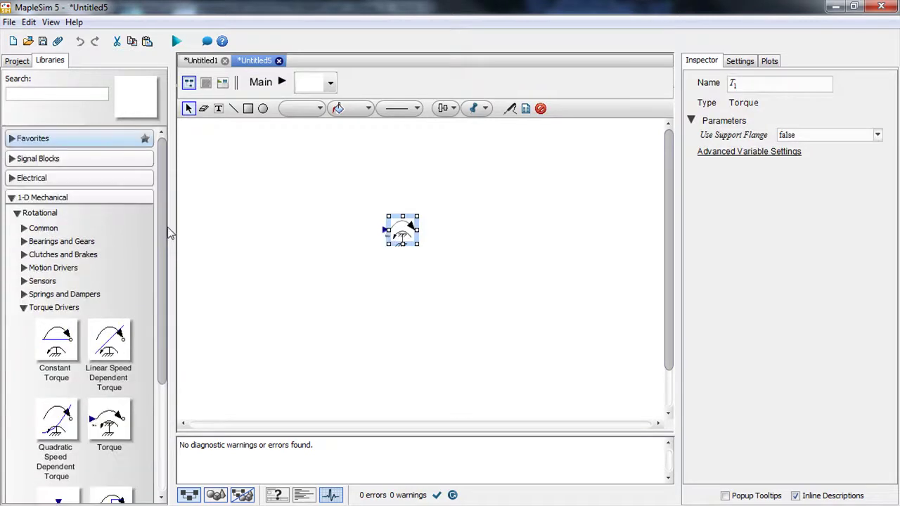
- Place a Lim PID controller ahead of the torque driver and connect its output to the driver's input
{"action": "left_click", "coordinate": [11, 159]}
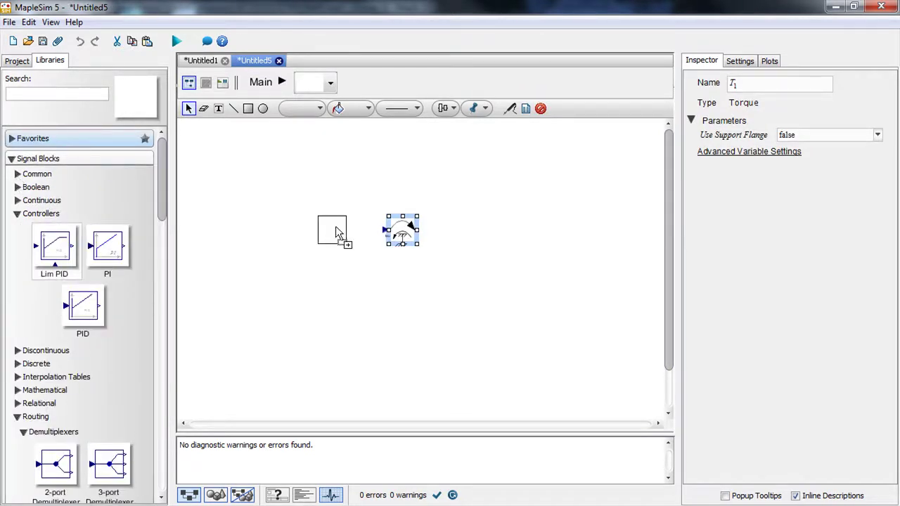
{"action": "left_click_drag", "start_coordinate": [336, 232], "coordinate": [342, 232]}
{"action": "left_click", "coordinate": [355, 229]}
{"action": "left_click", "coordinate": [382, 229]}
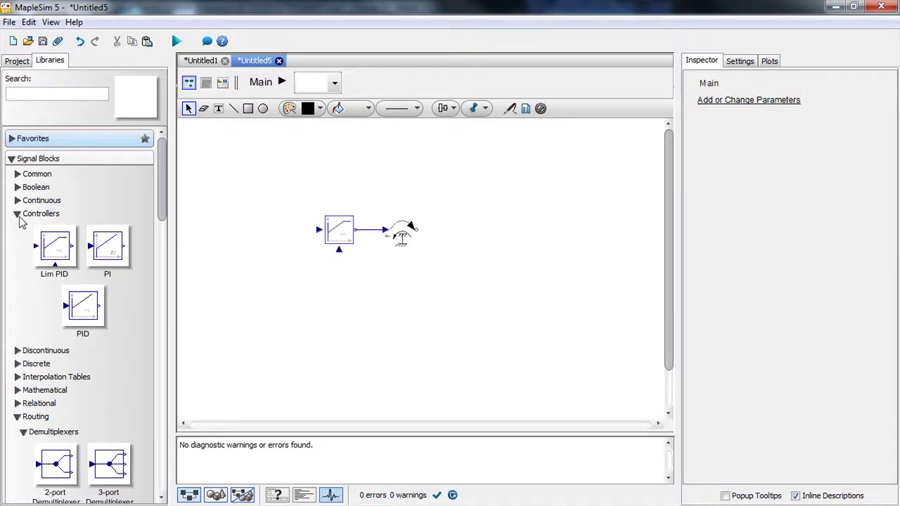
- Place a mirrored Angle Sensor below the torque driver and connect its output to the PID controller's lower input
{"action": "left_click", "coordinate": [18, 214]}
{"action": "left_click", "coordinate": [17, 294]}
{"action": "left_click", "coordinate": [18, 320]}
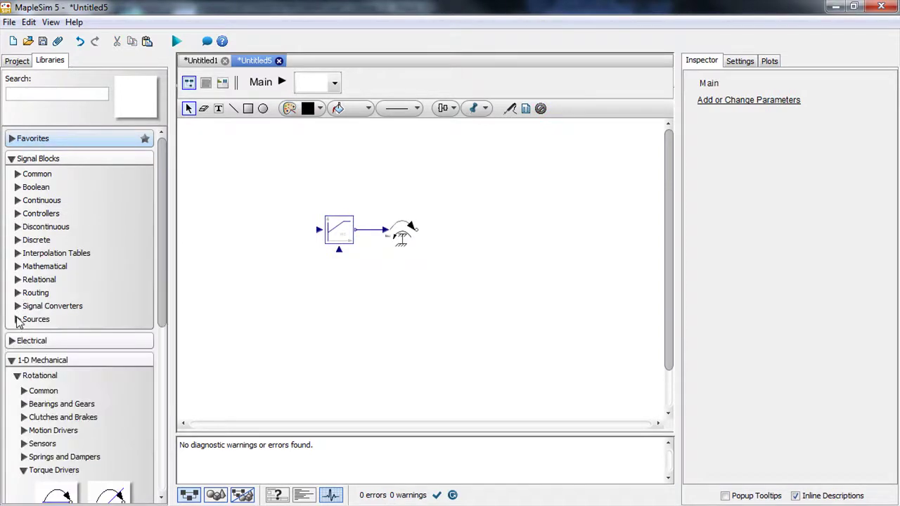
{"action": "left_click_drag", "start_coordinate": [163, 276], "coordinate": [167, 389]}
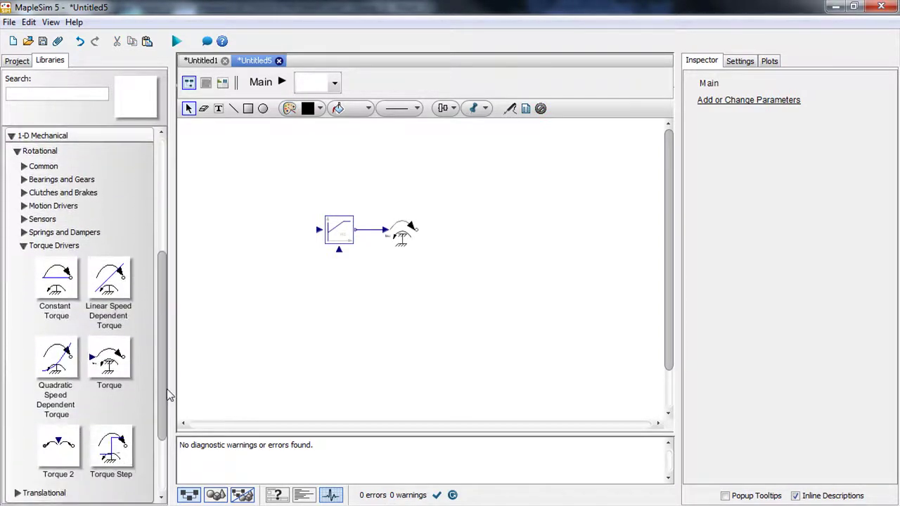
{"action": "left_click", "coordinate": [24, 218]}
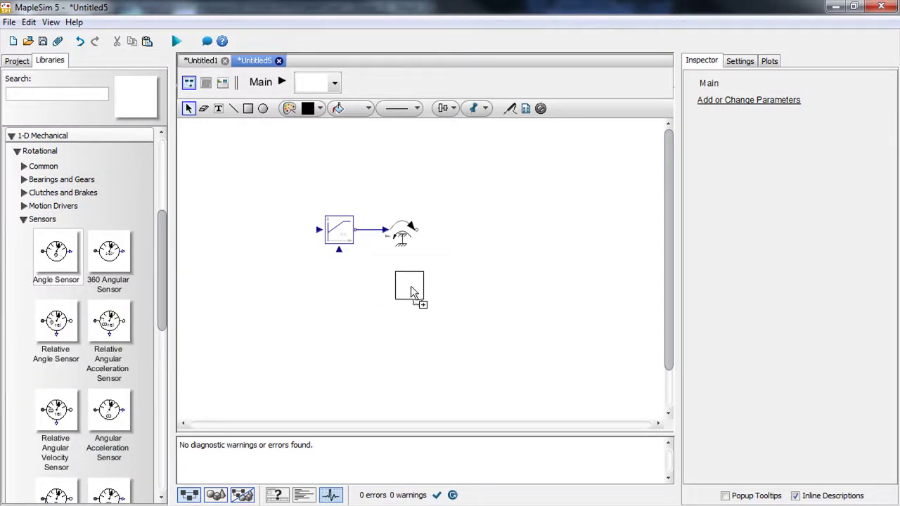
{"action": "left_click_drag", "start_coordinate": [411, 286], "coordinate": [411, 286]}
{"action": "left_click", "coordinate": [396, 285]}
{"action": "left_click", "coordinate": [339, 250]}
- Set the PID controller's gain k to 200, Ti to 5 s, Td to 0.01 s and ymax to 100
{"action": "left_click", "coordinate": [344, 230]}
{"action": "left_click", "coordinate": [809, 149]}
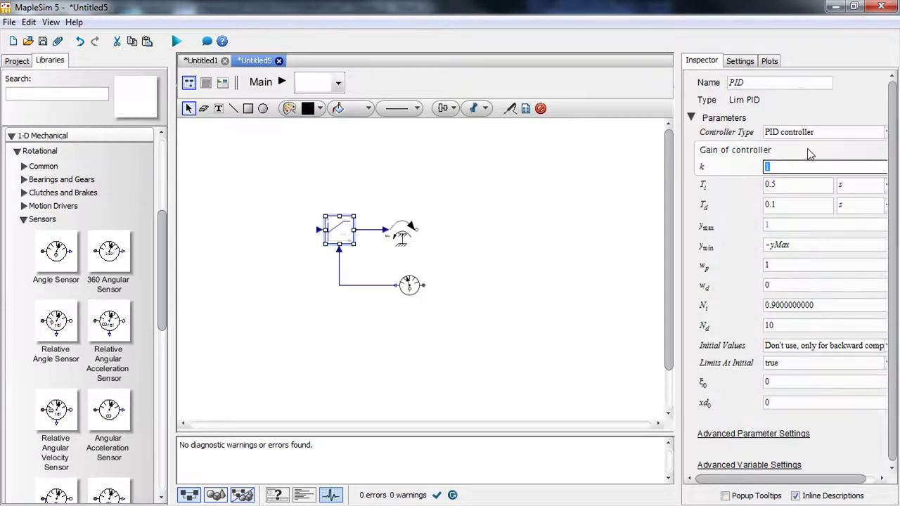
{"action": "type", "text": "200"}
{"action": "key", "text": "Tab"}
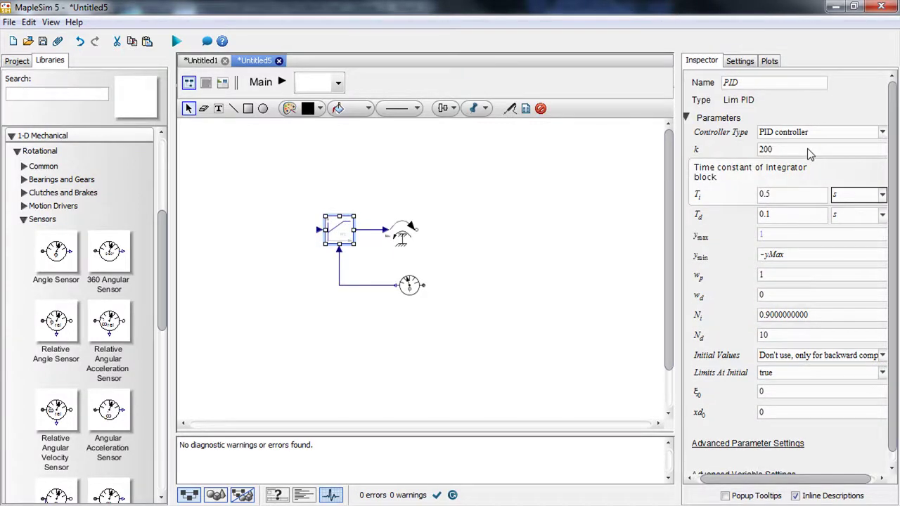
{"action": "type", "text": "5"}
{"action": "key", "text": "Tab"}
{"action": "type", "text": "0.01"}
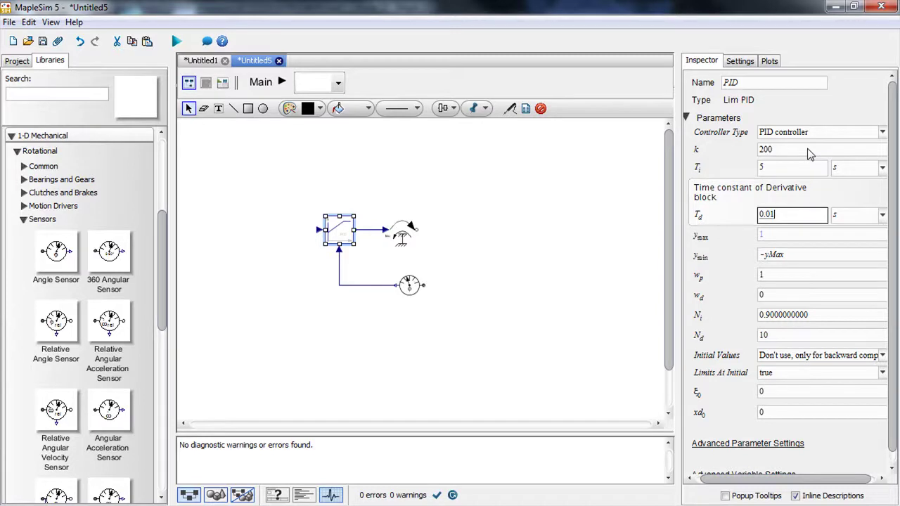
{"action": "key", "text": "Tab"}
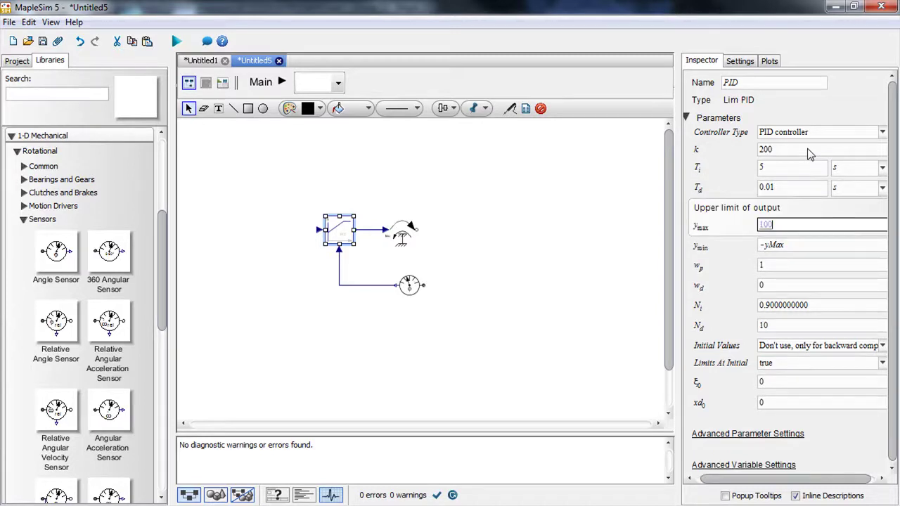
- Align the angle sensor under the torque driver and connect its flange to the driver's flange
{"action": "left_click", "coordinate": [449, 285]}
{"action": "left_click_drag", "start_coordinate": [415, 286], "coordinate": [408, 286]}
{"action": "left_click", "coordinate": [437, 292]}
{"action": "left_click", "coordinate": [416, 285]}
- Group the PID controller, torque driver and angle sensor into a subsystem named Servo
{"action": "left_click_drag", "start_coordinate": [444, 328], "coordinate": [322, 213]}
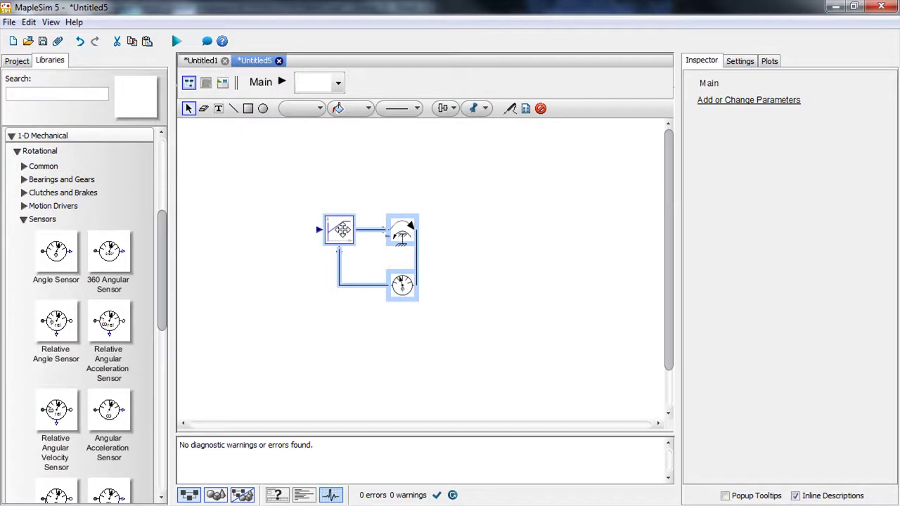
{"action": "right_click", "coordinate": [342, 230]}
{"action": "left_click", "coordinate": [413, 331]}
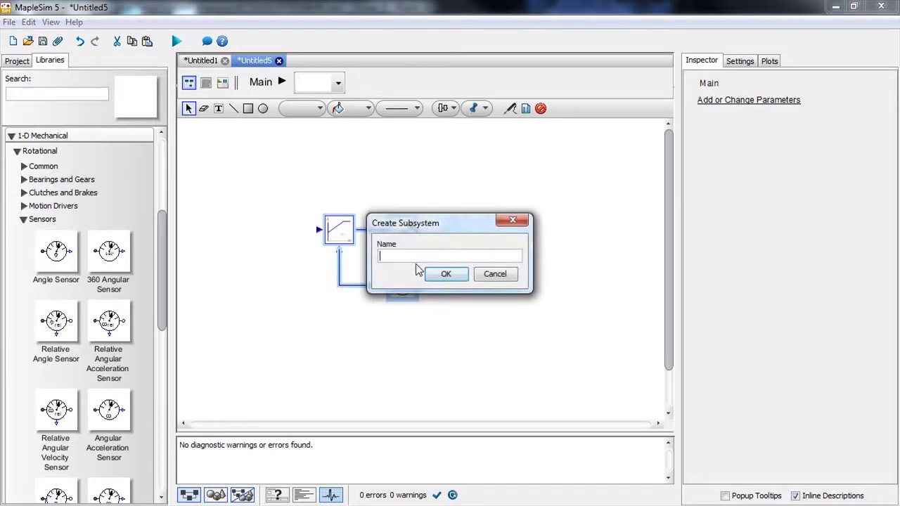
{"action": "type", "text": "Servo"}
{"action": "key", "text": "Return"}
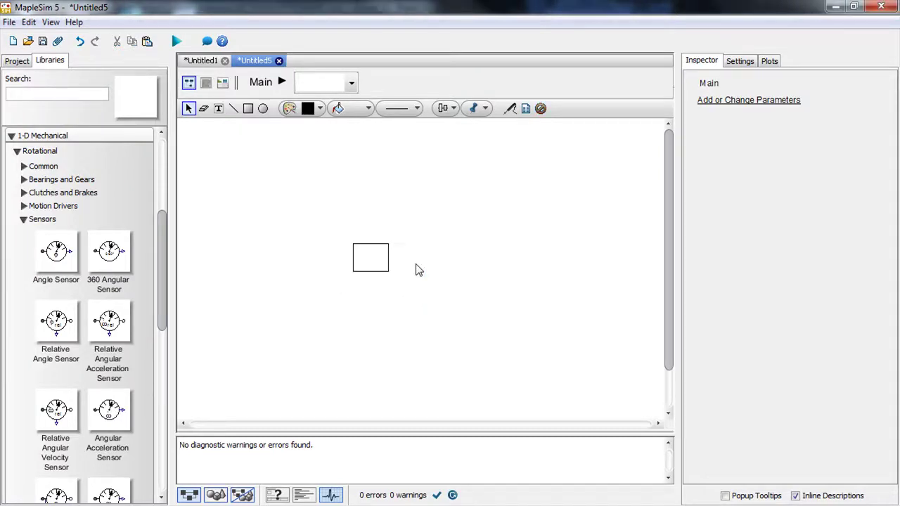
- Expose the torque driver's flange and the PID controller's reference input as ports on the Servo subsystem boundary, and return to the main level
{"action": "double_click", "coordinate": [380, 260]}
{"action": "left_click_drag", "start_coordinate": [380, 229], "coordinate": [424, 229]}
{"action": "left_click_drag", "start_coordinate": [282, 229], "coordinate": [244, 229]}
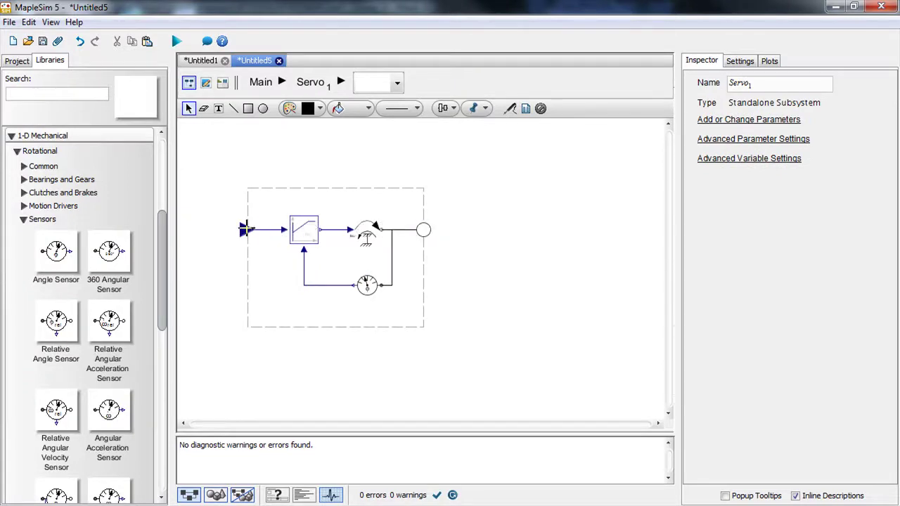
{"action": "left_click", "coordinate": [280, 88]}
- In the Untitled1 model, replace the second revolute joint's position driver with a Servo copy wired between InvKin1's lower output and that joint
{"action": "left_click", "coordinate": [368, 261]}
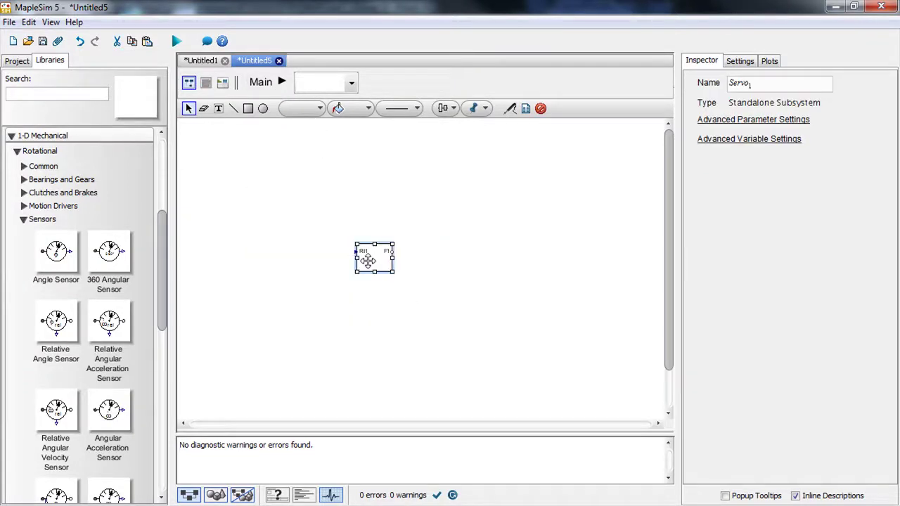
{"action": "left_click", "coordinate": [200, 61]}
{"action": "left_click_drag", "start_coordinate": [551, 217], "coordinate": [479, 185]}
{"action": "key", "text": "Delete"}
{"action": "key", "text": "ctrl+v"}
{"action": "left_click_drag", "start_coordinate": [378, 268], "coordinate": [539, 250]}
{"action": "left_click", "coordinate": [481, 182]}
{"action": "left_click", "coordinate": [359, 178]}
- Delete the first revolute joint's Rotational Position driver along with its leftover connection lines
{"action": "left_click", "coordinate": [419, 201]}
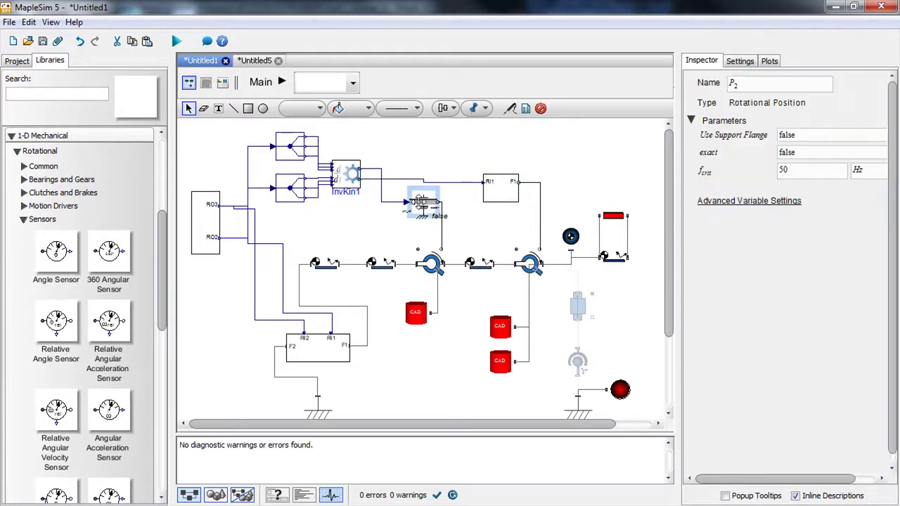
{"action": "key", "text": "Delete"}
{"action": "left_click_drag", "start_coordinate": [444, 212], "coordinate": [398, 197]}
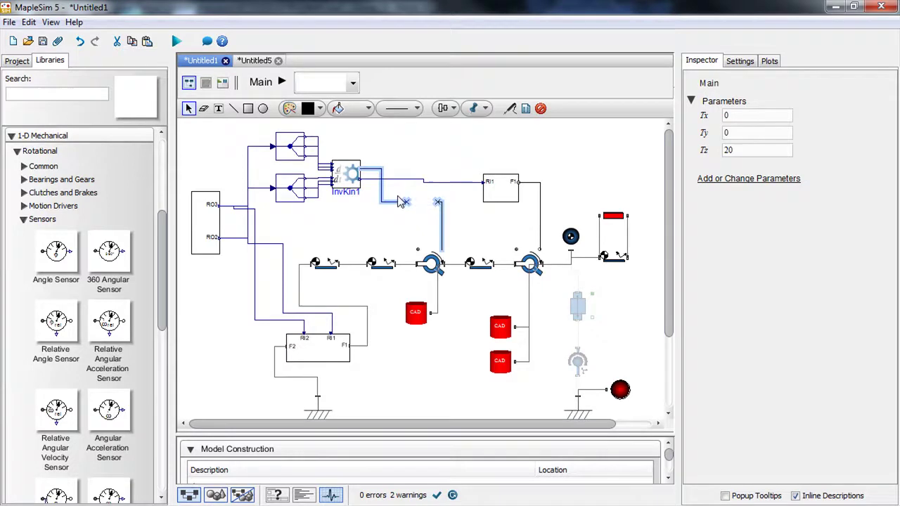
{"action": "key", "text": "Delete"}
- Paste another Servo above the first revolute joint and connect it to the joint's flange and InvKin1's upper output
{"action": "key", "text": "ctrl+v"}
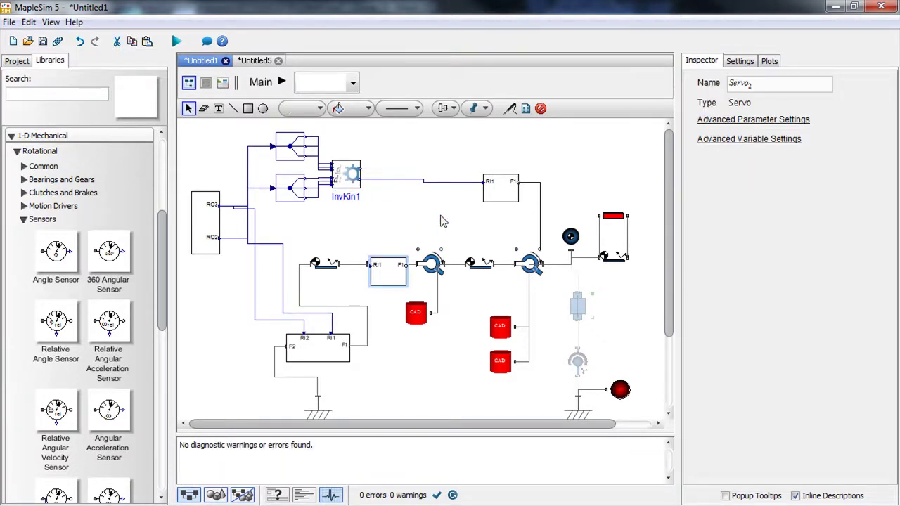
{"action": "left_click_drag", "start_coordinate": [397, 266], "coordinate": [424, 204]}
{"action": "left_click", "coordinate": [447, 216]}
{"action": "left_click", "coordinate": [435, 203]}
{"action": "left_click", "coordinate": [440, 246]}
{"action": "left_click", "coordinate": [398, 202]}
{"action": "left_click", "coordinate": [360, 168]}
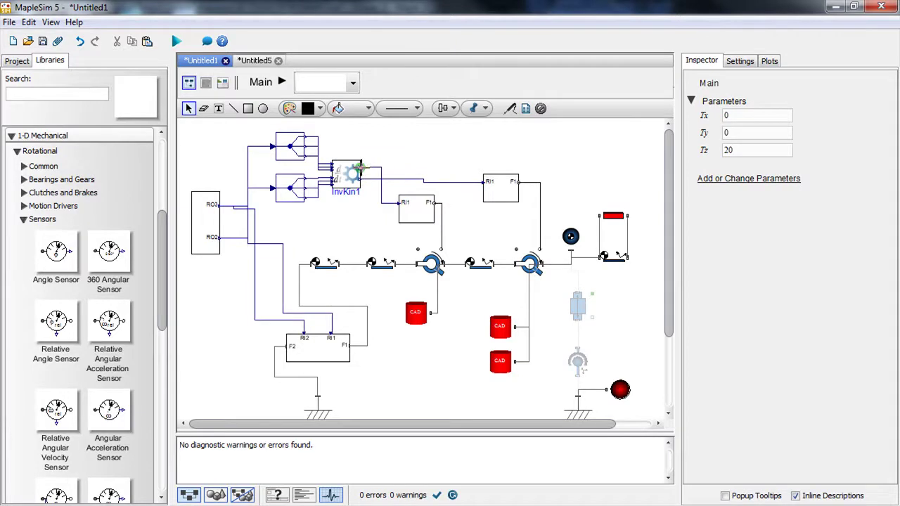
- Simulate the servo-driven mechanism and play back its 3-D animation to examine the arm's motion from a raised viewpoint
{"action": "key", "text": "F5"}
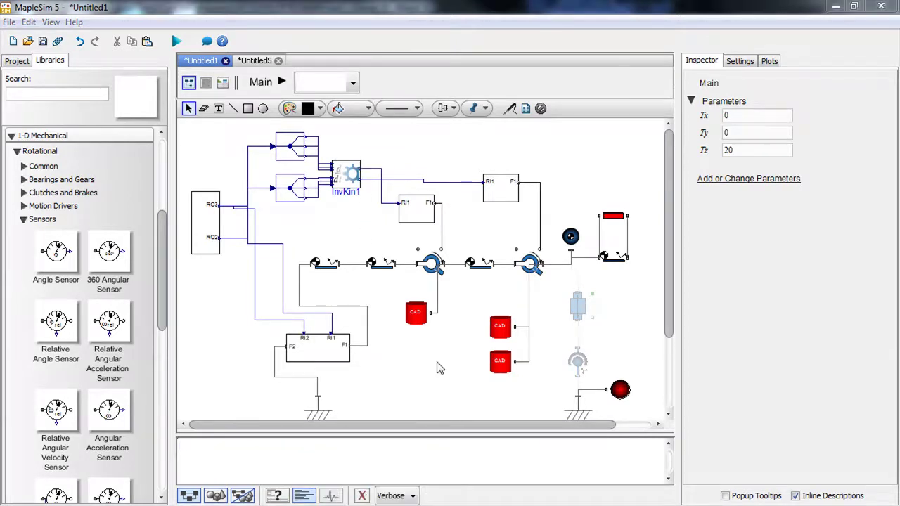
{"action": "left_click", "coordinate": [176, 42]}
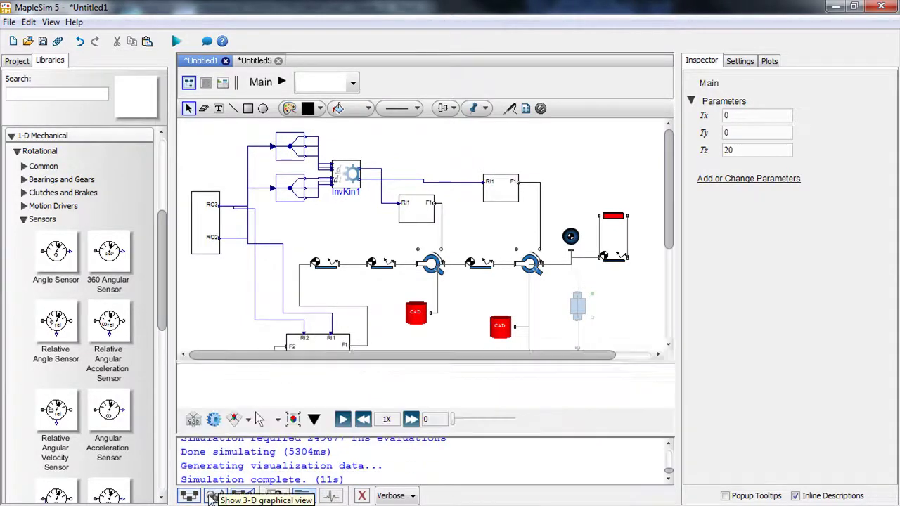
{"action": "left_click", "coordinate": [344, 420]}
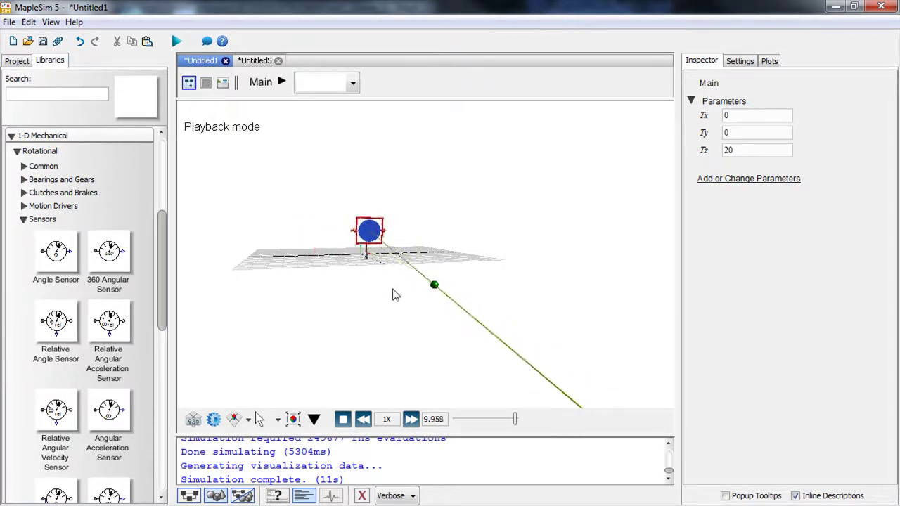
{"action": "left_click", "coordinate": [343, 420]}
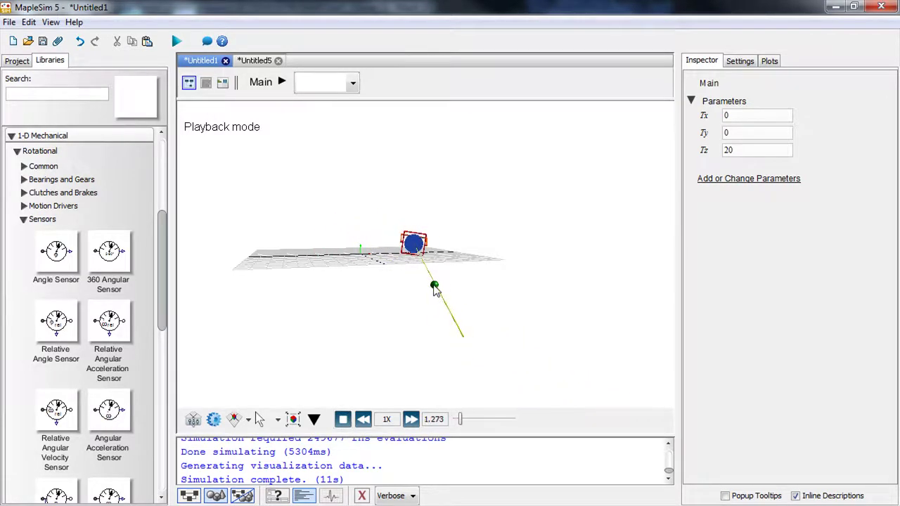
{"action": "left_click_drag", "start_coordinate": [391, 287], "coordinate": [393, 321]}
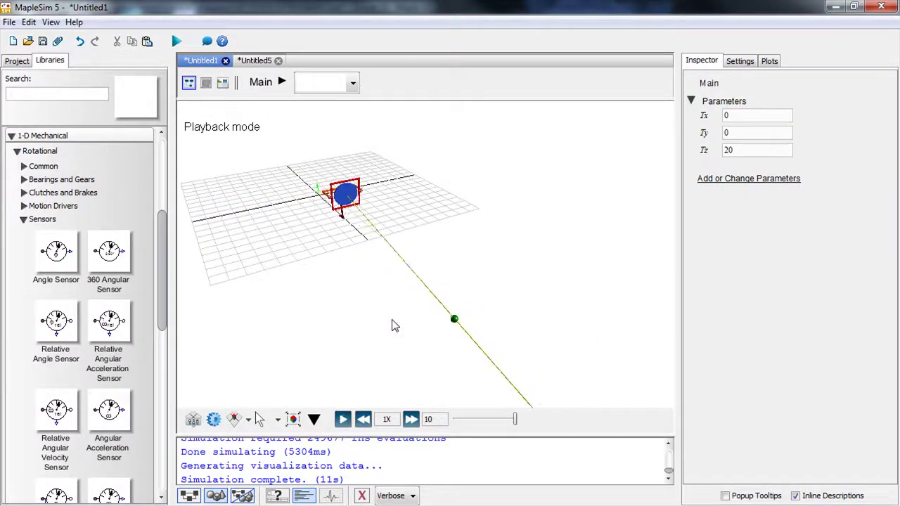